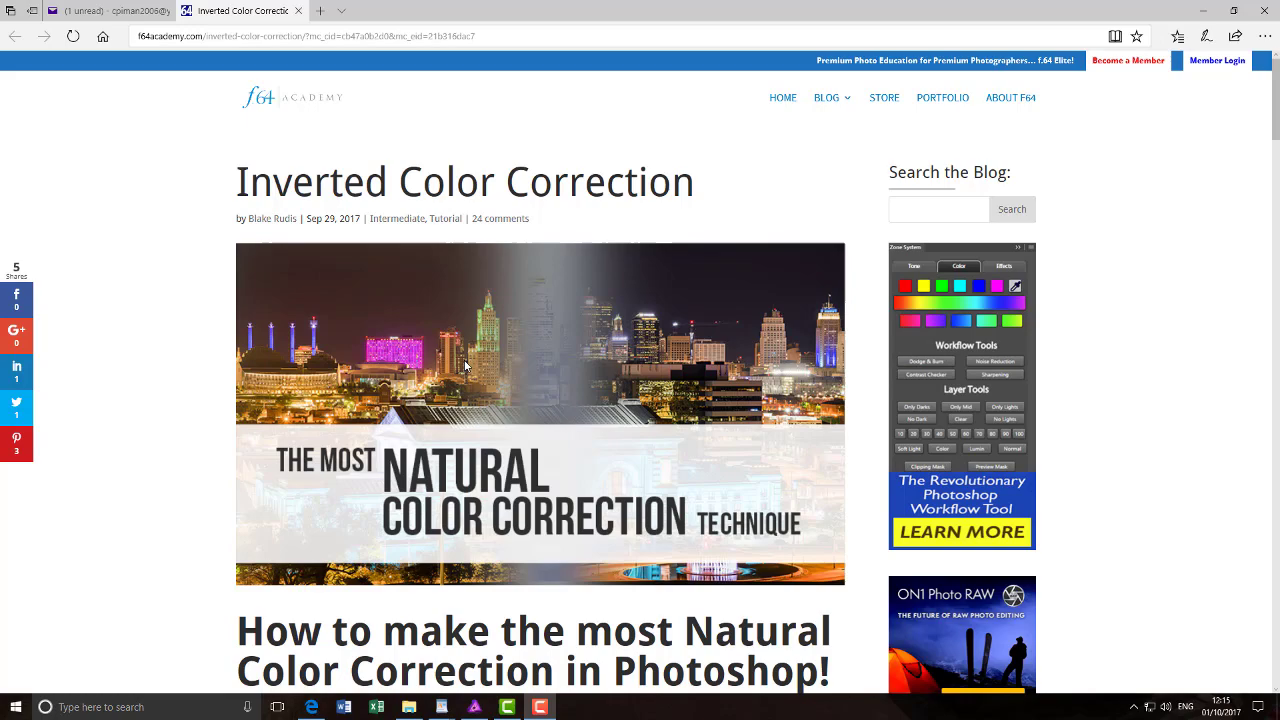
Scroll the Inverted Color Correction article past its numbered steps to the embedded YouTube video.
scroll(160, 590, down, 6)
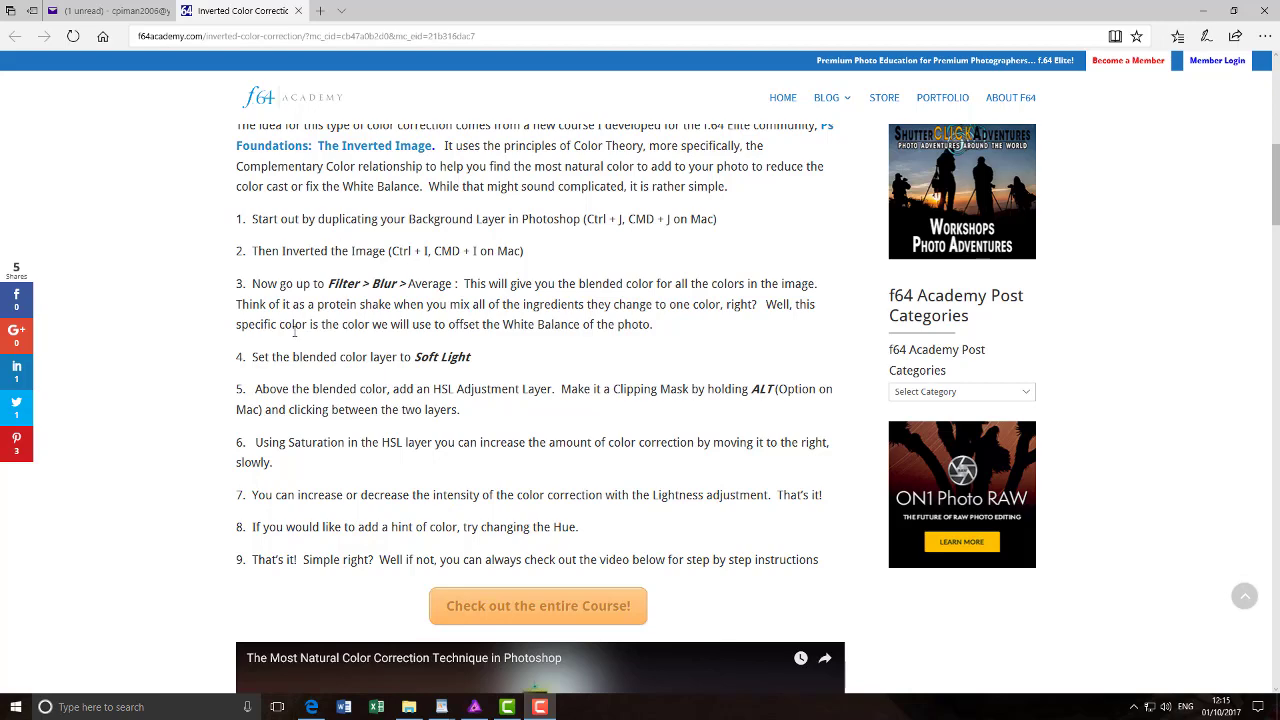
scroll(232, 468, down, 5)
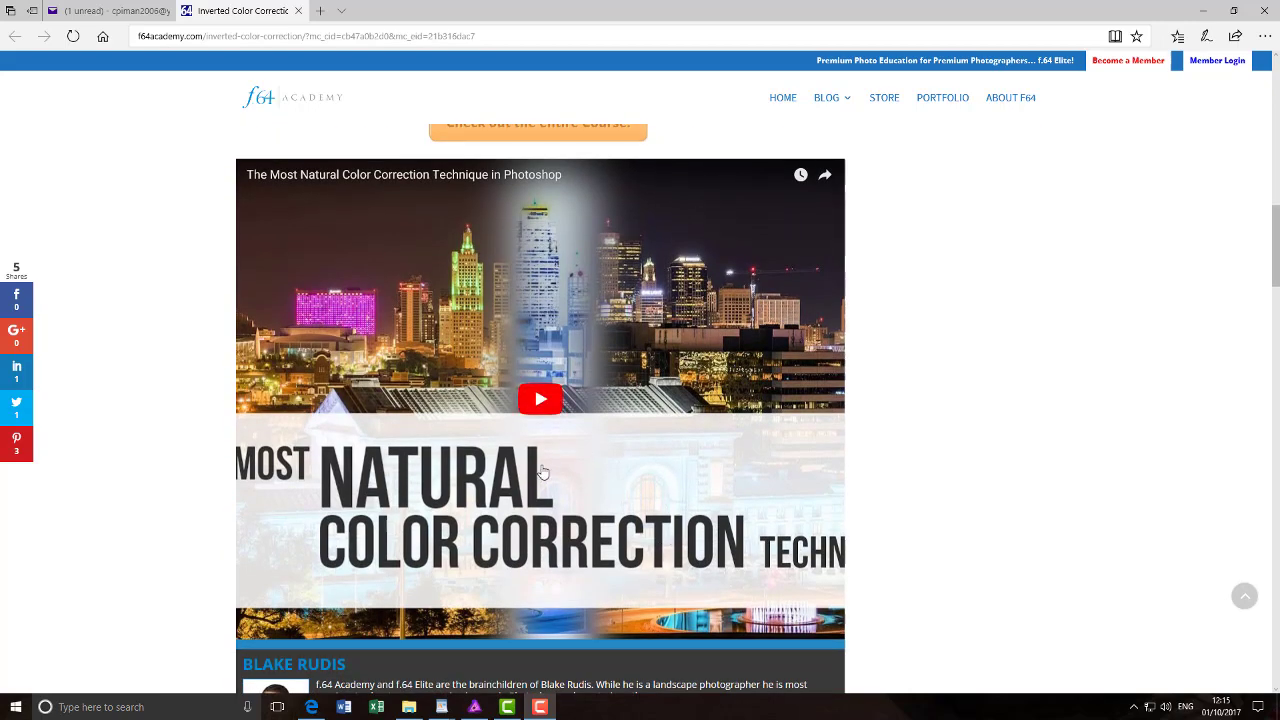
scroll(154, 520, down, 1)
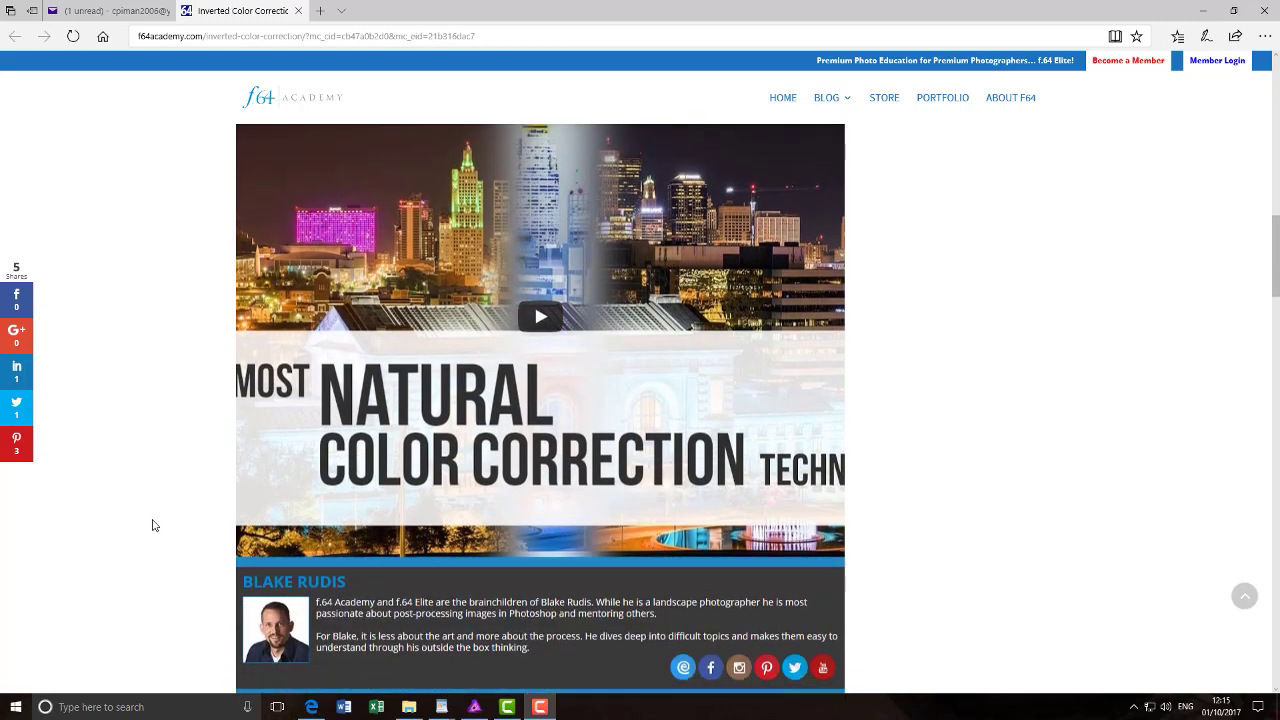
scroll(156, 532, up, 1)
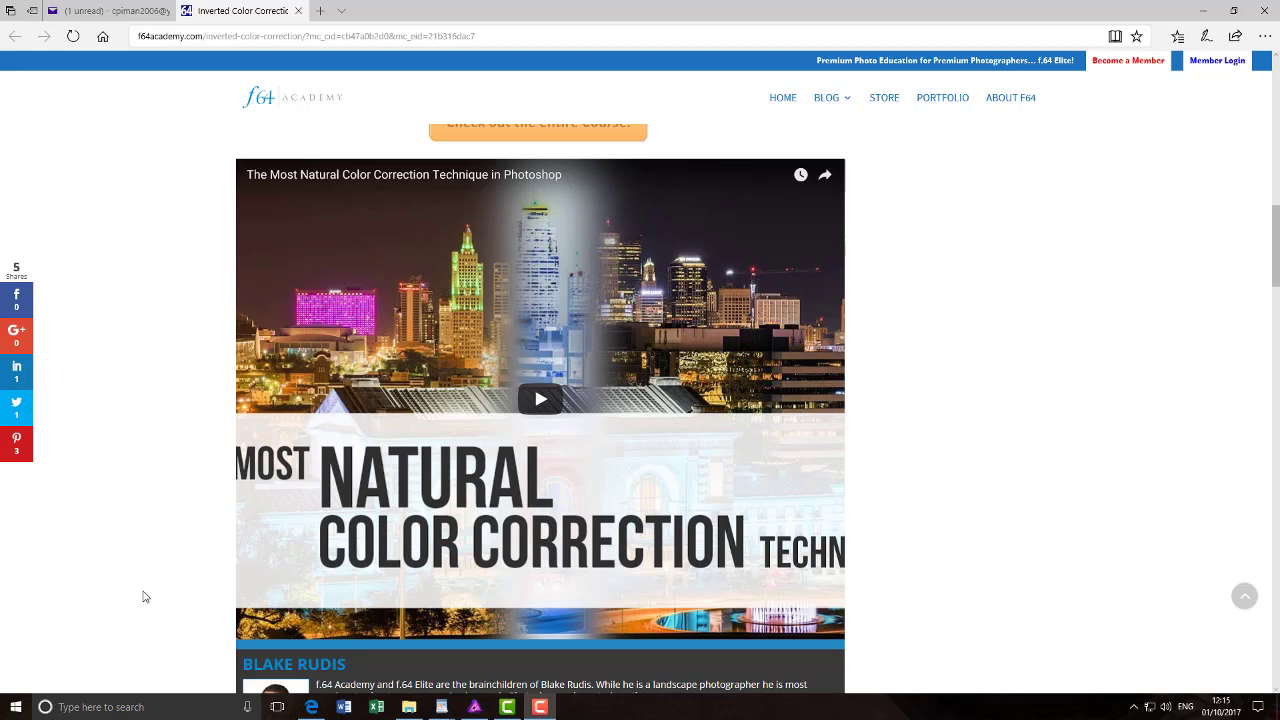
Scroll the f64 Academy article briefly around the end of its steps at step 9.
scroll(145, 596, down, 2)
scroll(145, 596, up, 2)
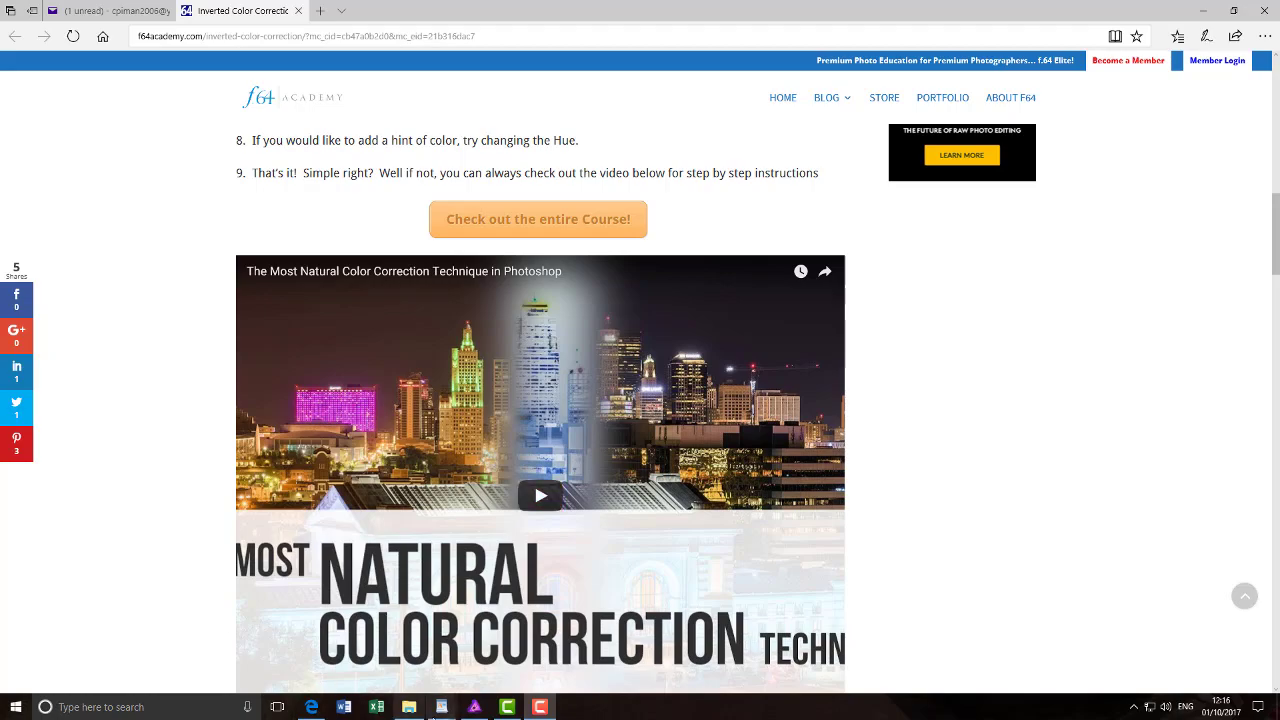
click(476, 711)
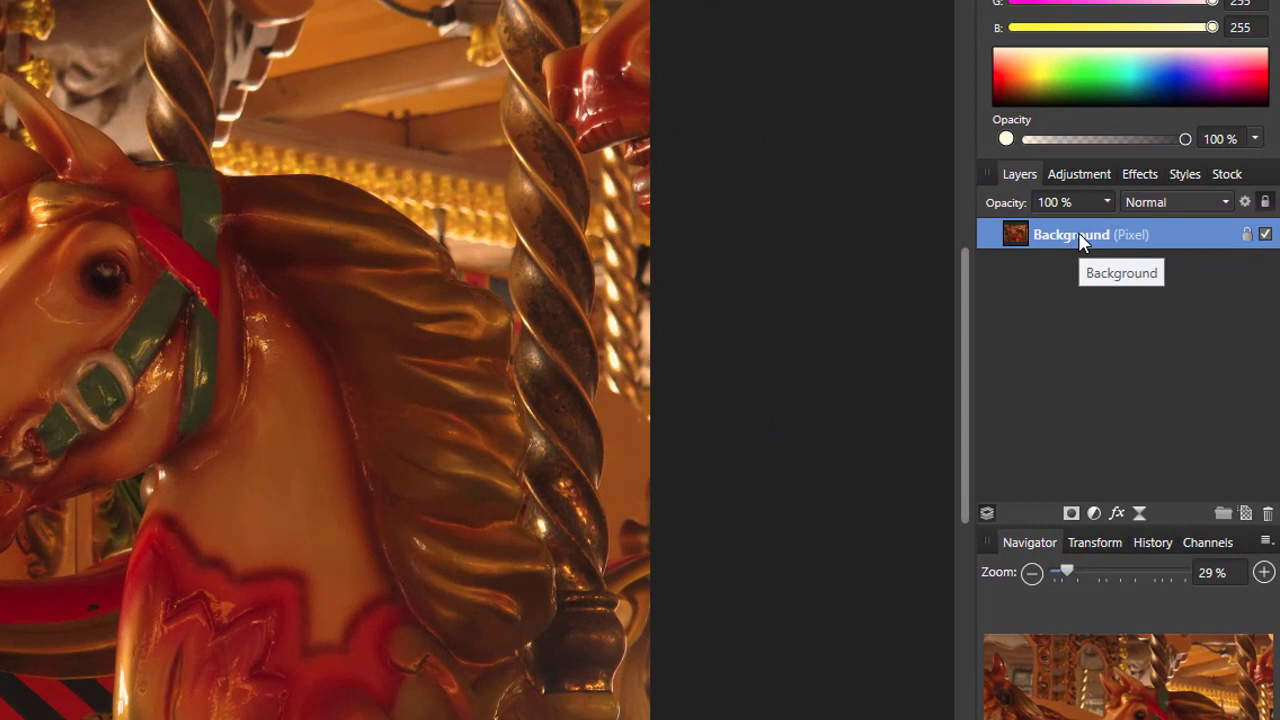
Duplicate the carousel photo's Background layer from its right-click menu in the Layers panel.
right_click(1080, 240)
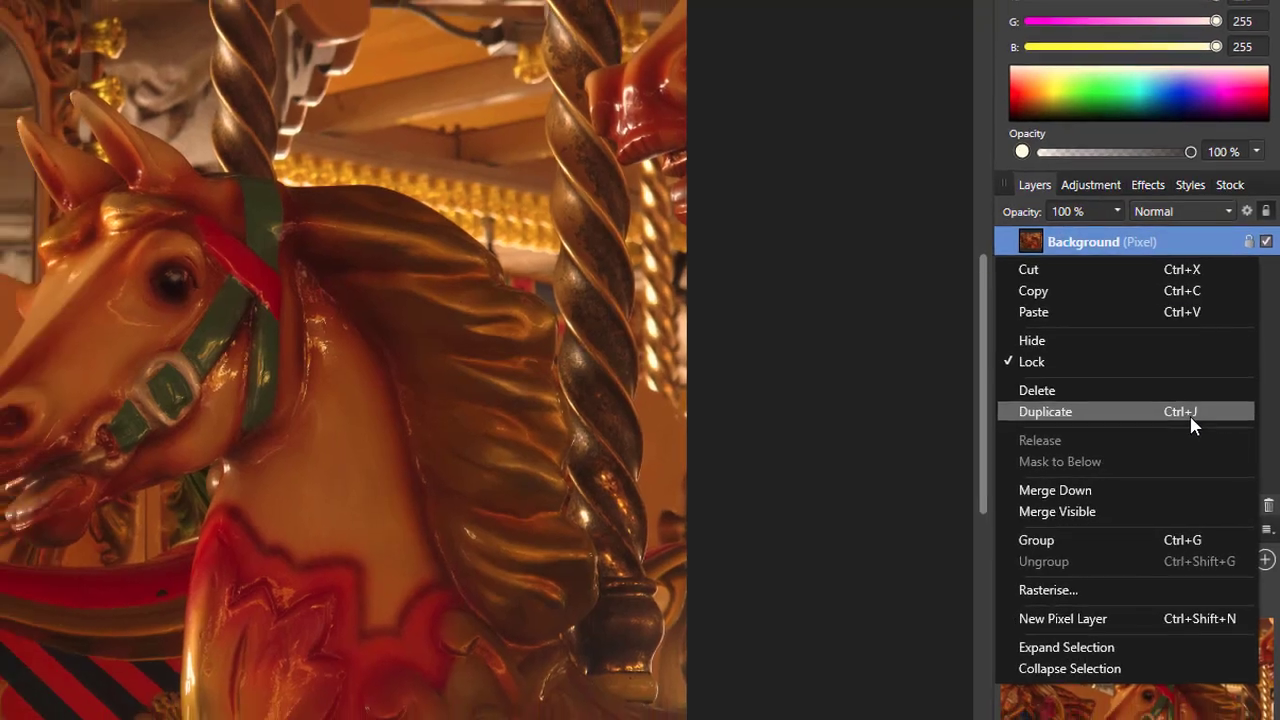
click(1184, 419)
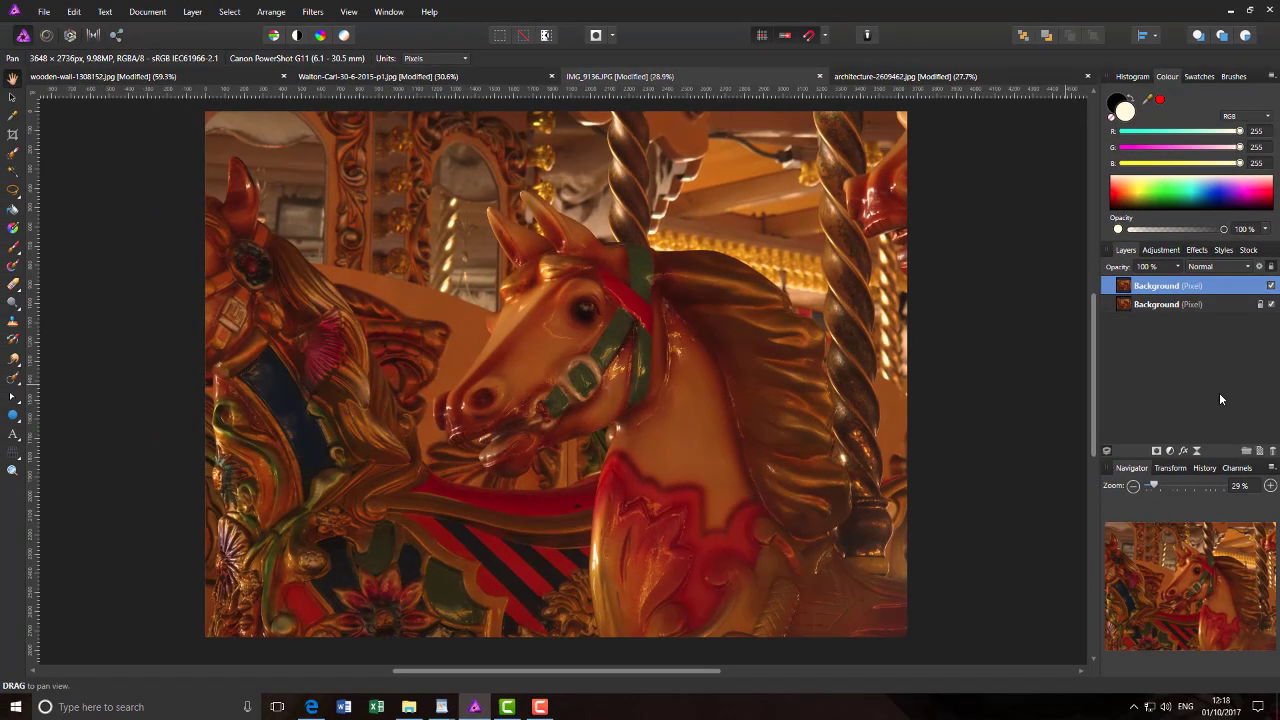
click(190, 13)
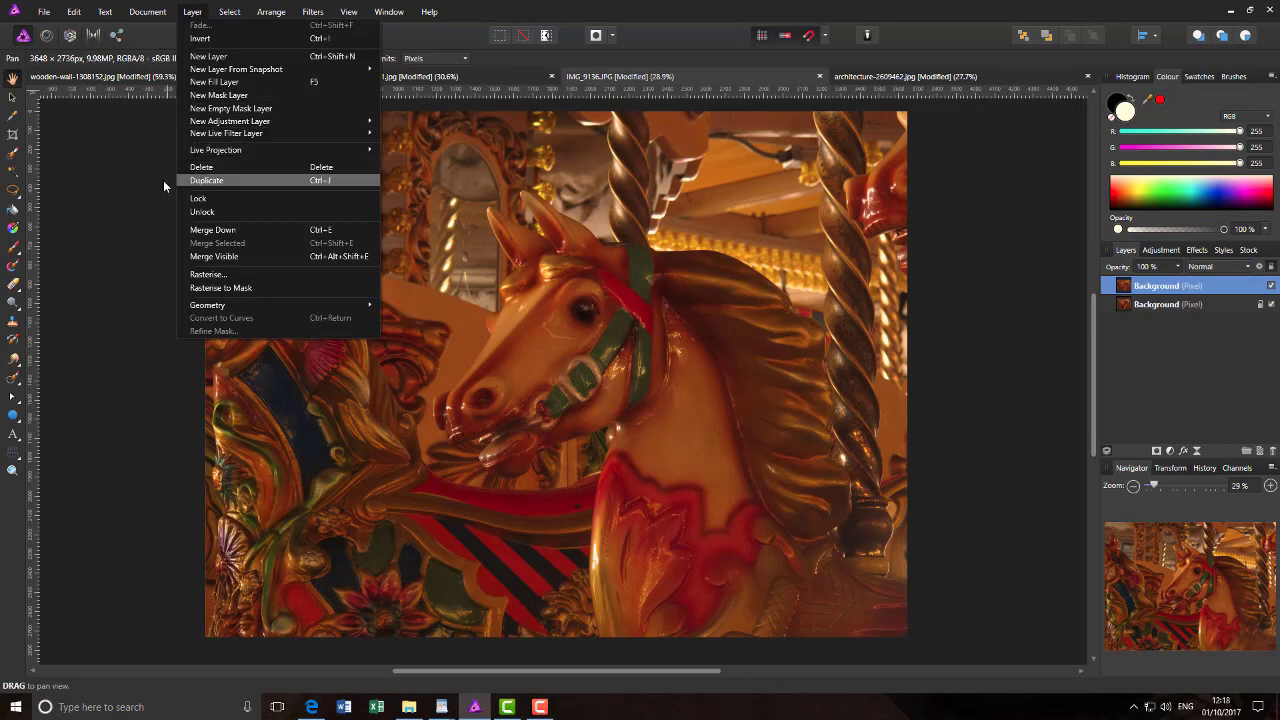
click(109, 282)
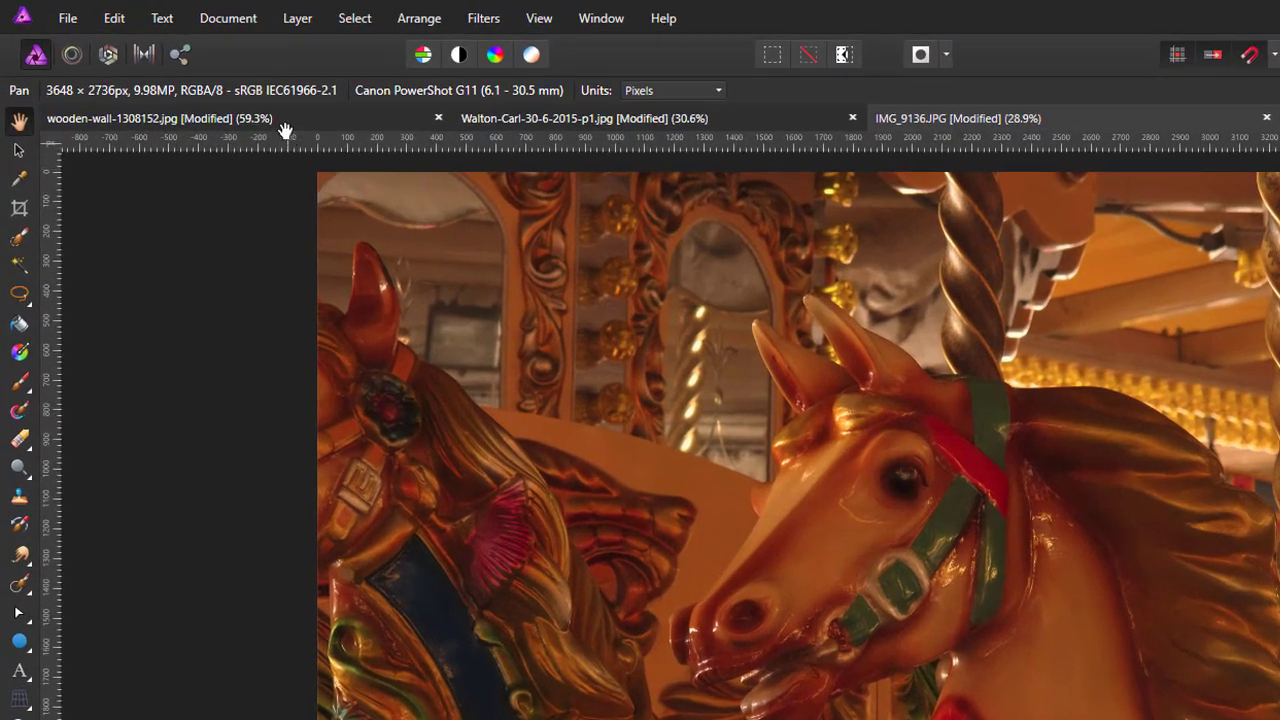
Invert the duplicate Background layer with Layer > Invert, turning it into a colour negative.
click(300, 18)
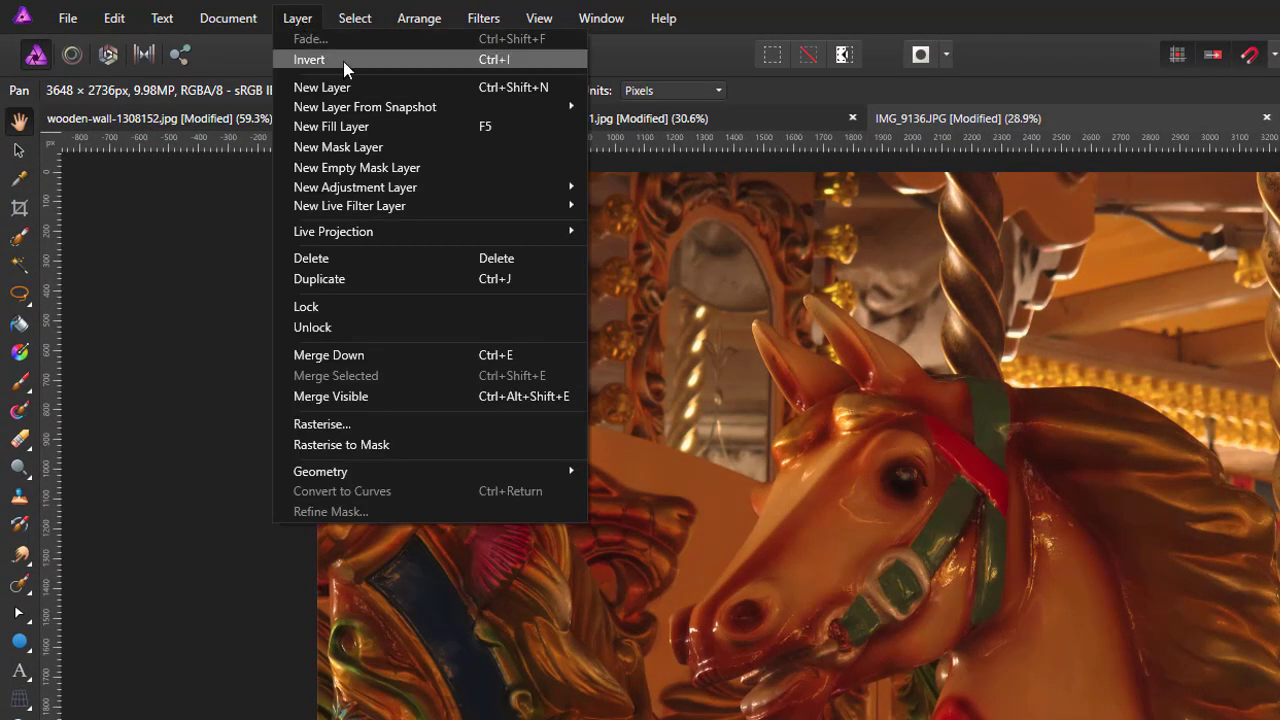
click(480, 60)
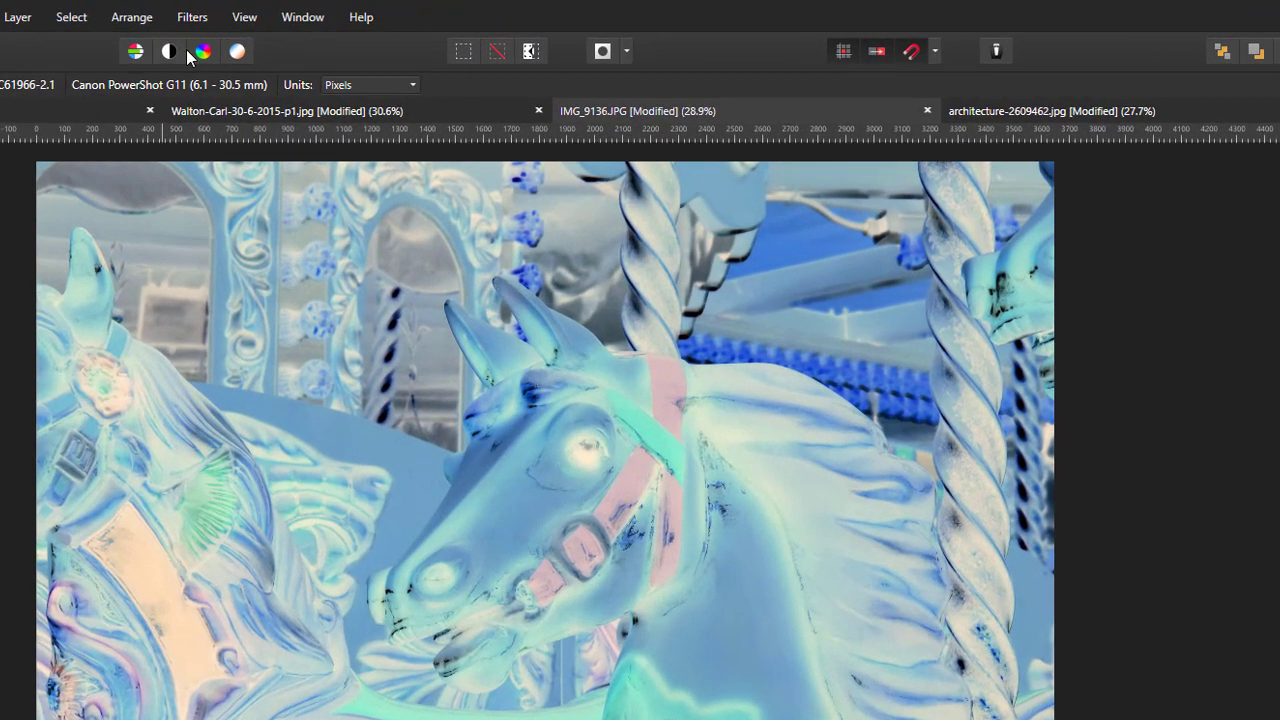
Apply Filters > Blur > Average to the inverted layer, flattening it to pale blue-grey.
click(201, 25)
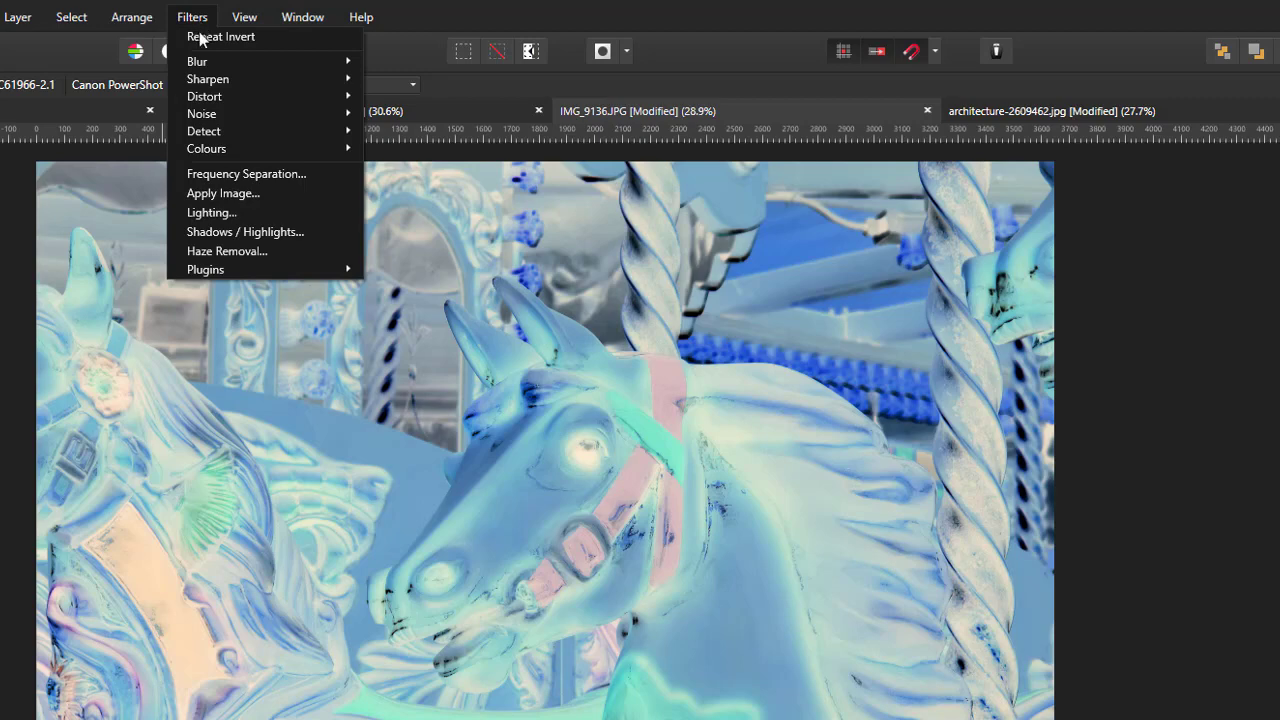
mouse_move(255, 65)
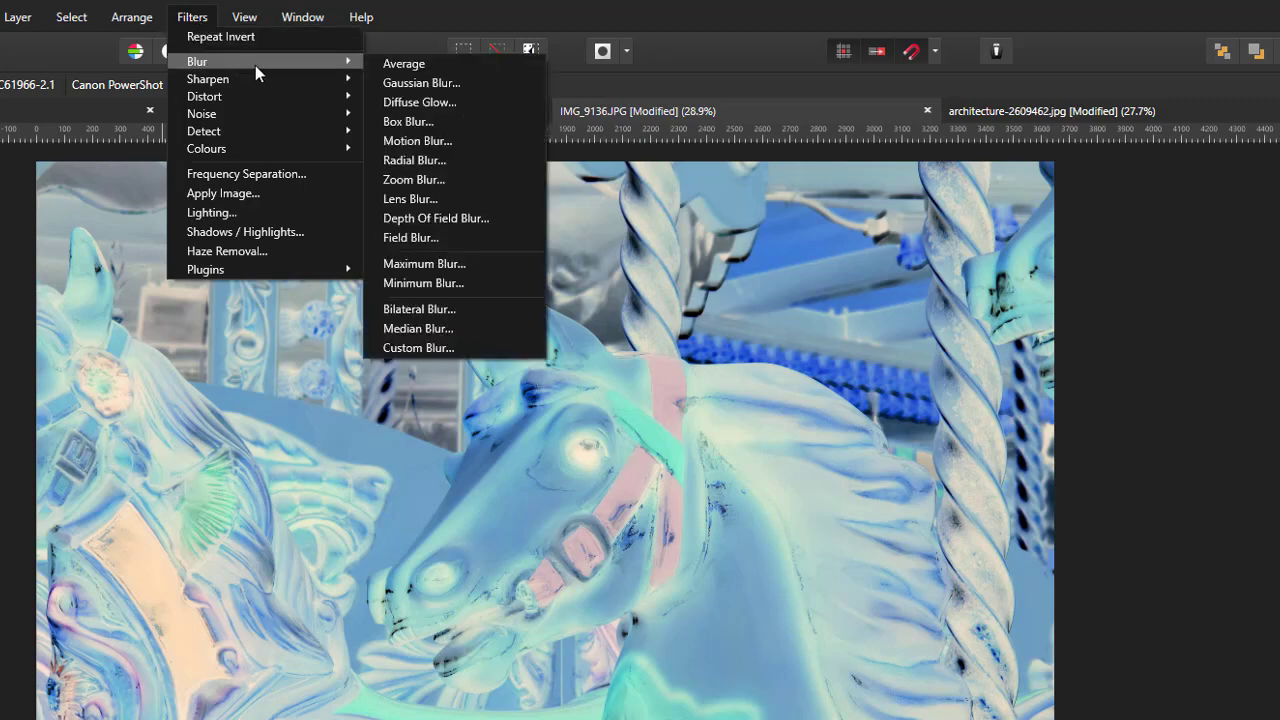
click(401, 68)
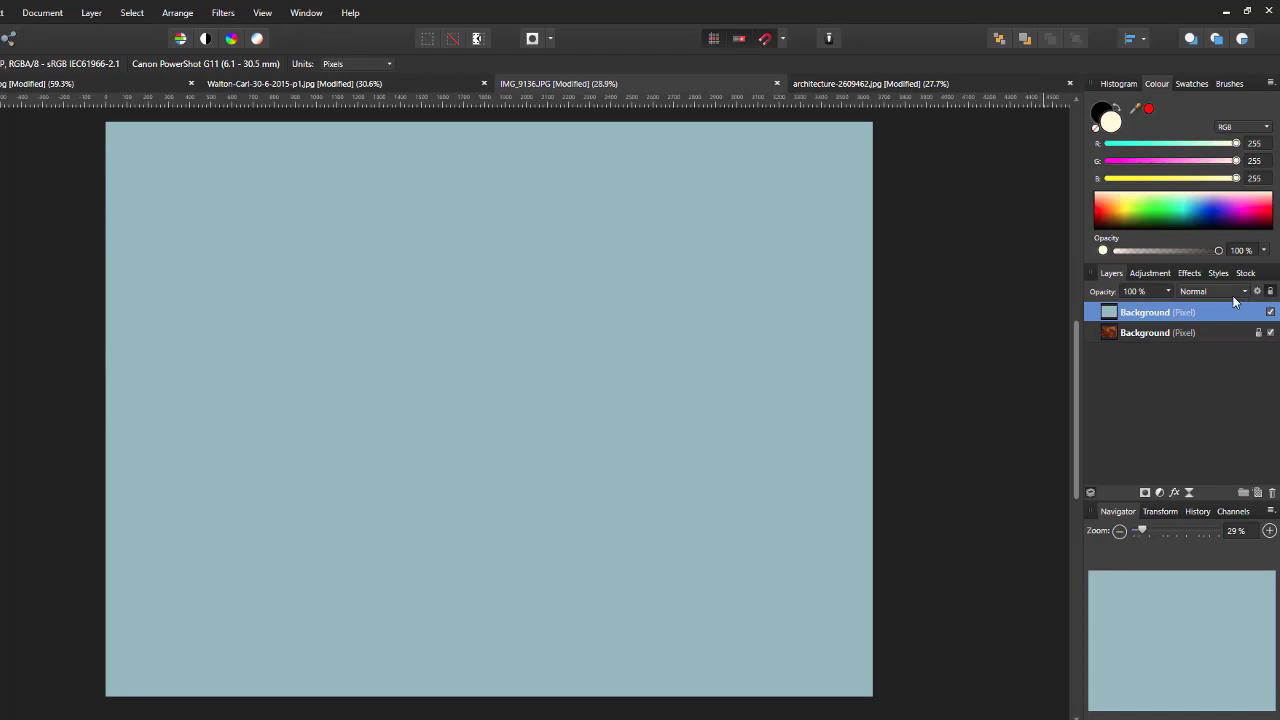
Set the blue-grey layer's blend mode to Soft Light and toggle its visibility to compare.
click(1244, 294)
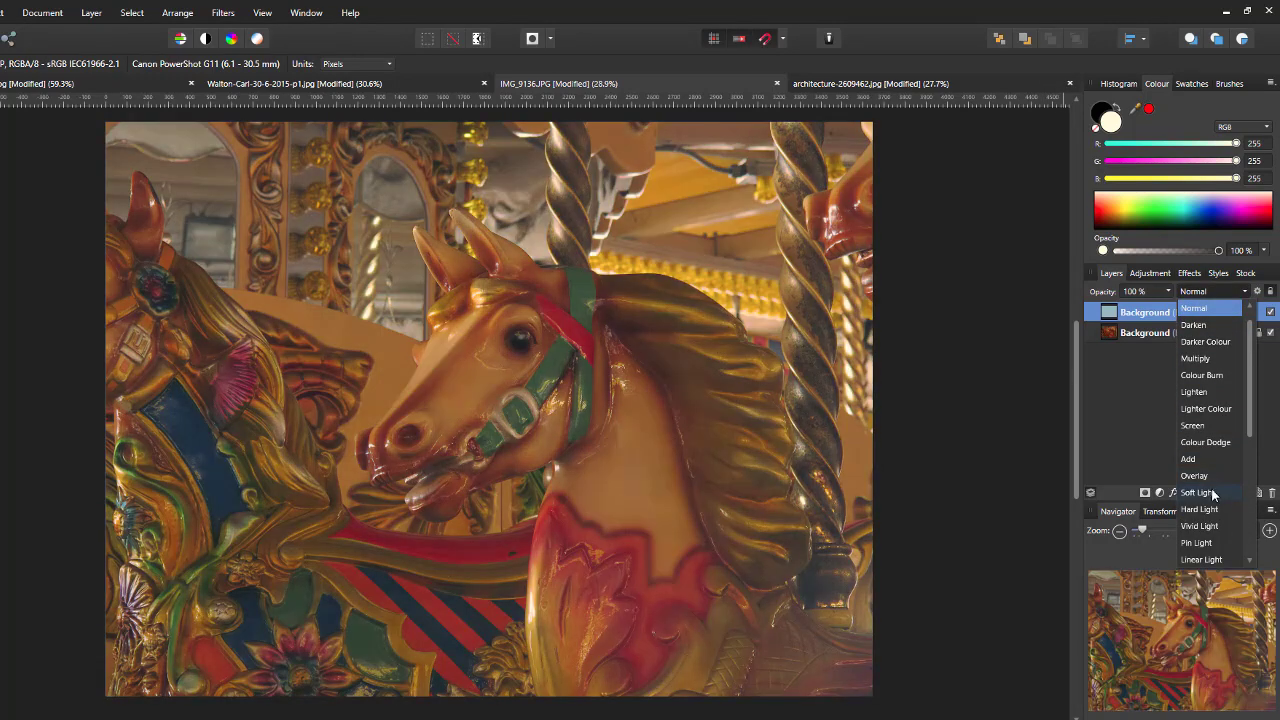
click(1213, 493)
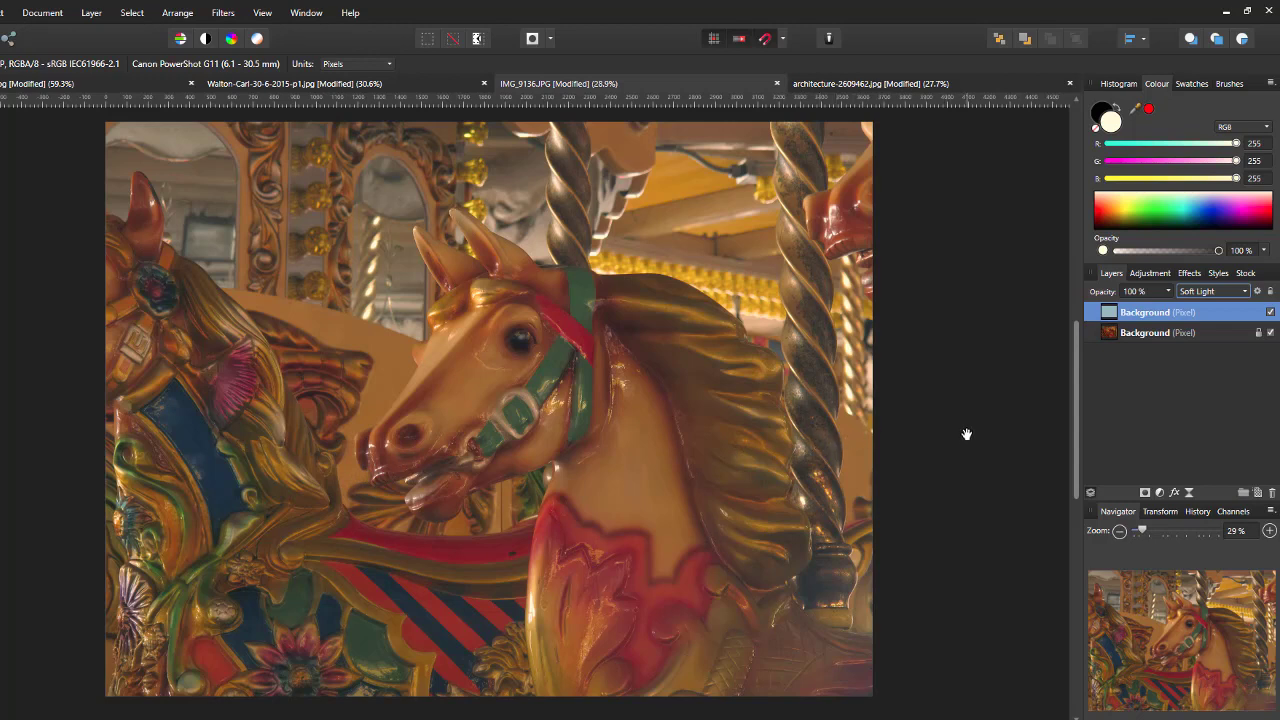
click(1270, 313)
click(1270, 313)
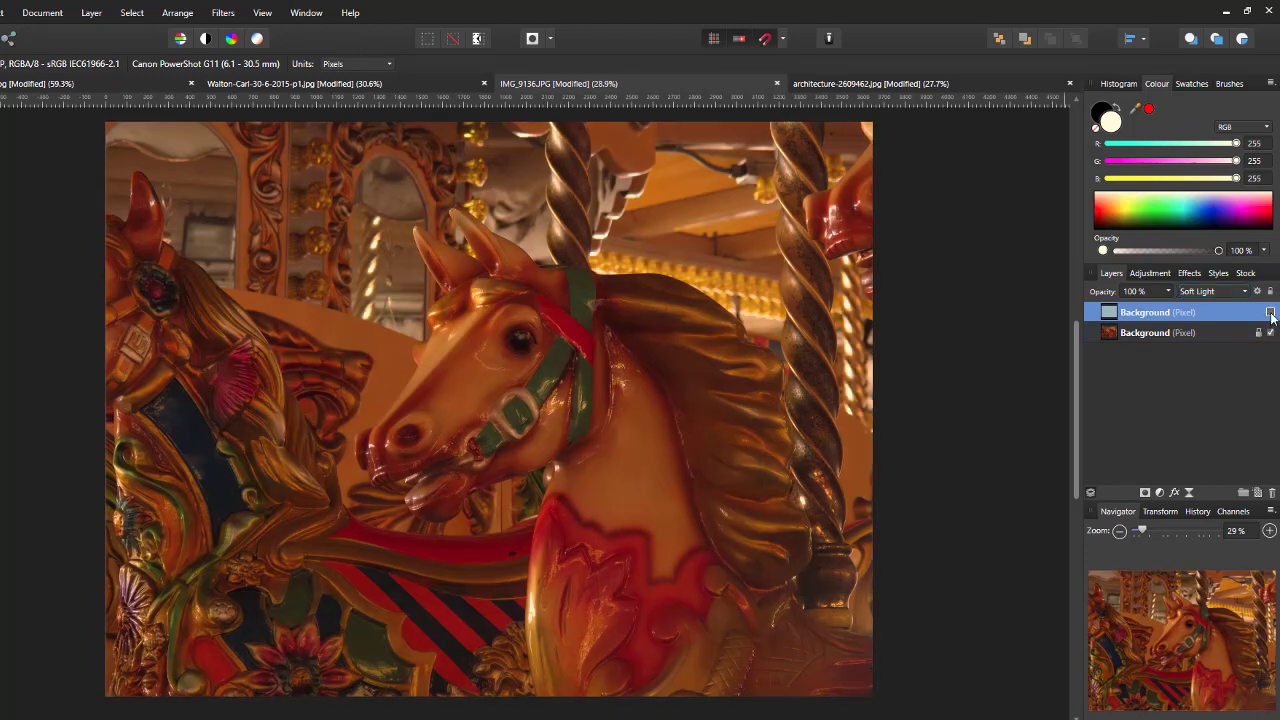
click(1270, 313)
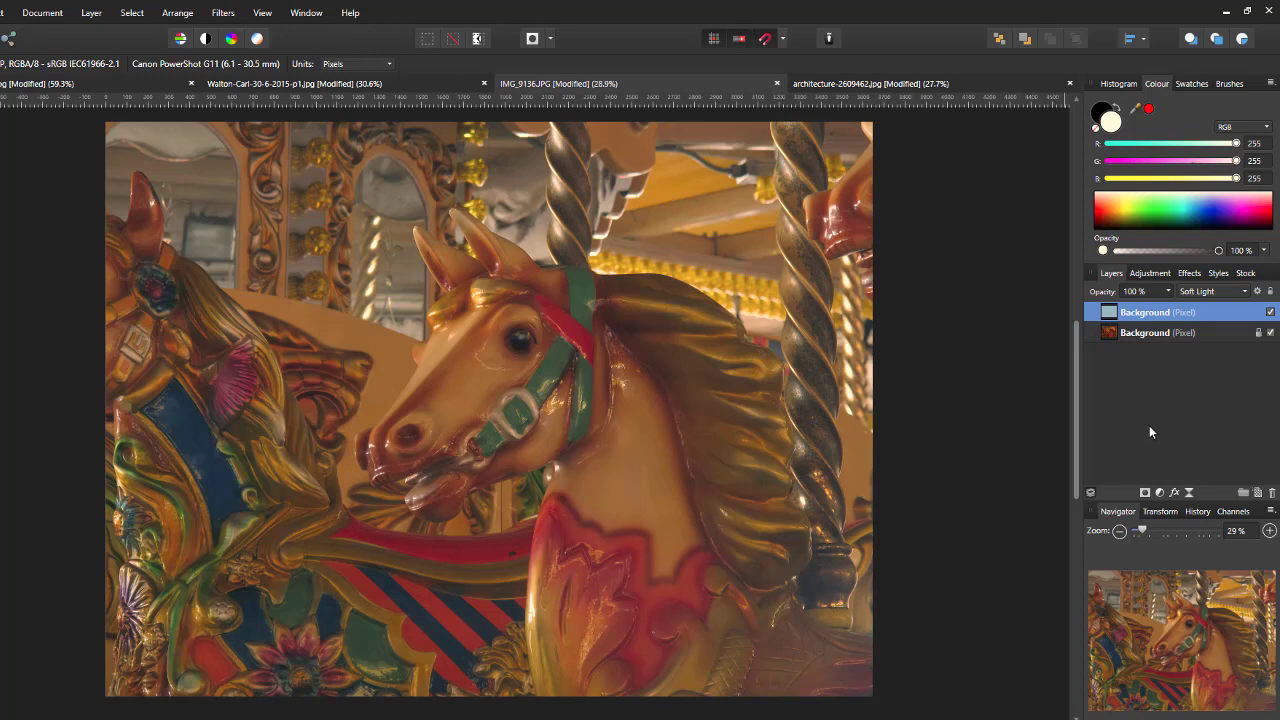
Add an HSL Shift adjustment layer from the Adjustments button in the Layers panel.
click(1161, 493)
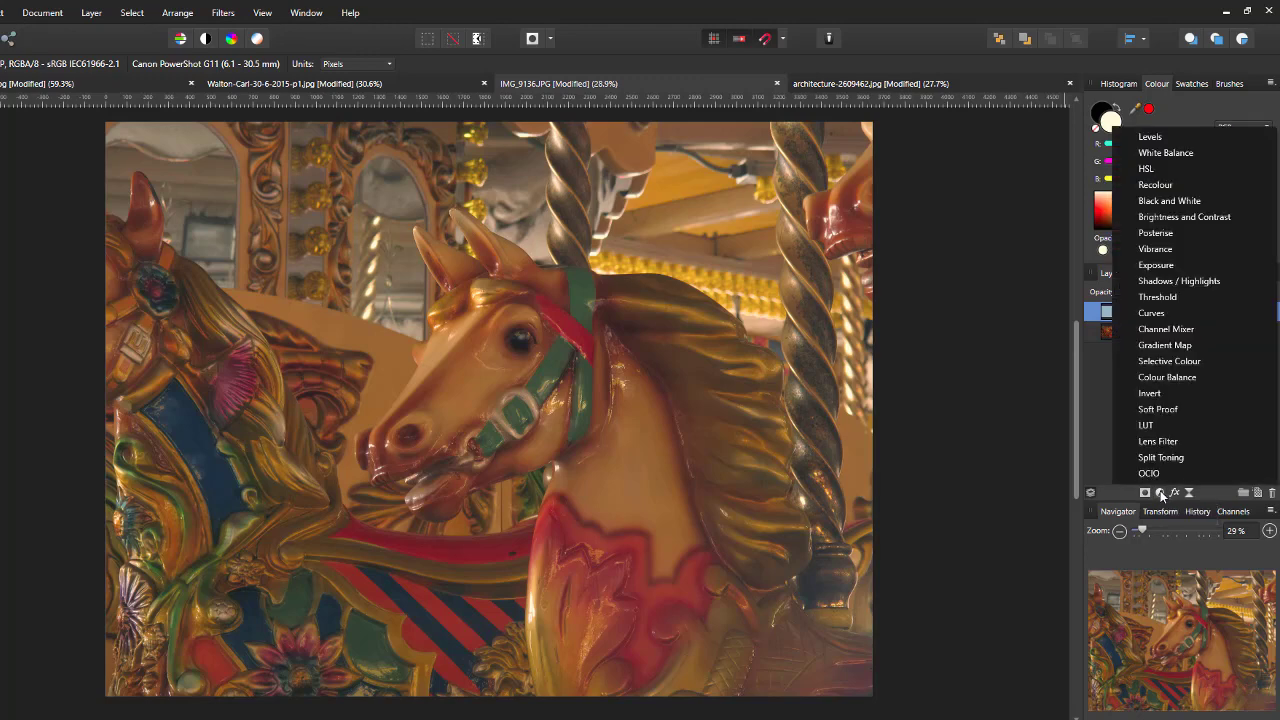
click(1151, 175)
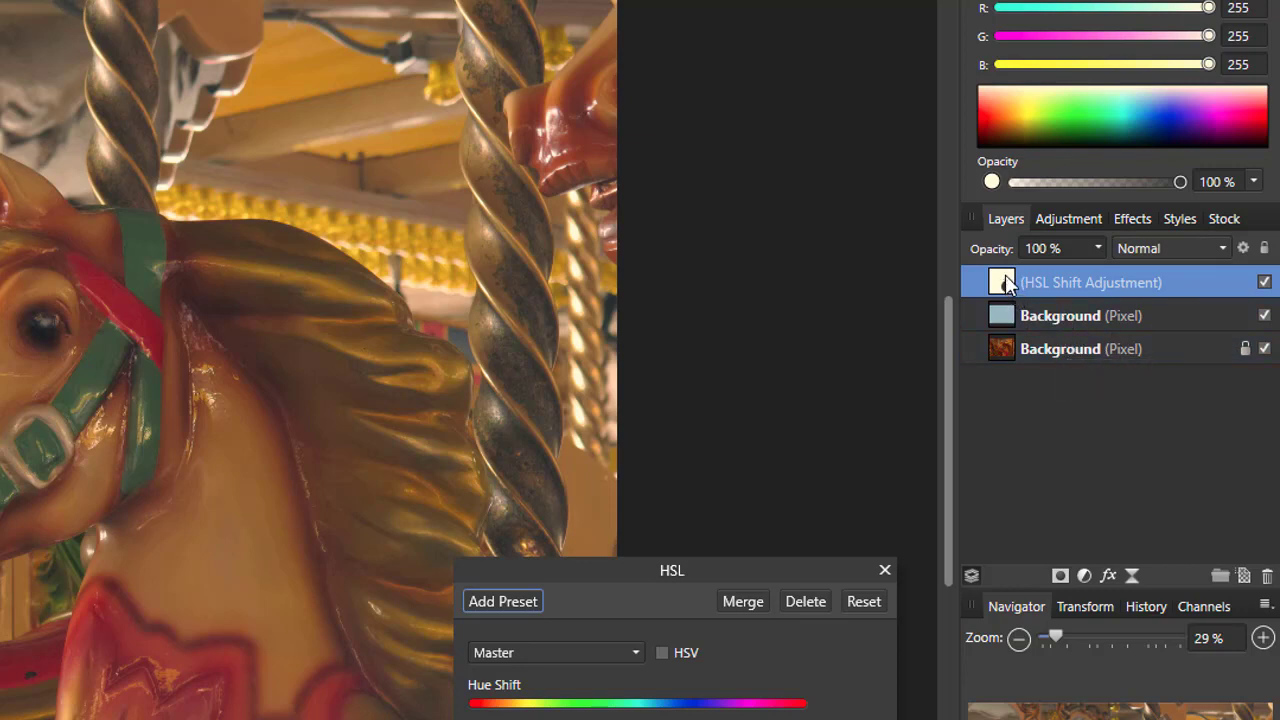
Clip the HSL adjustment into the blue-grey Soft Light layer and expand that layer to show it.
drag(1005, 280, 1031, 316)
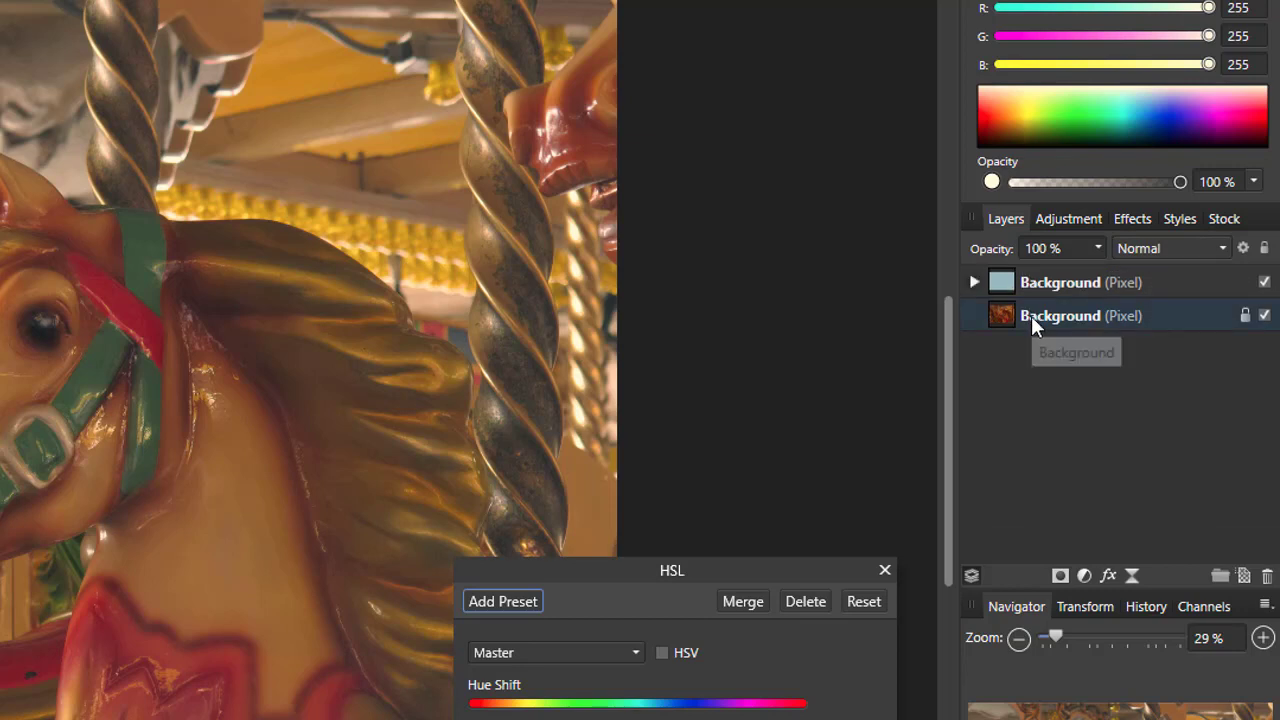
click(973, 282)
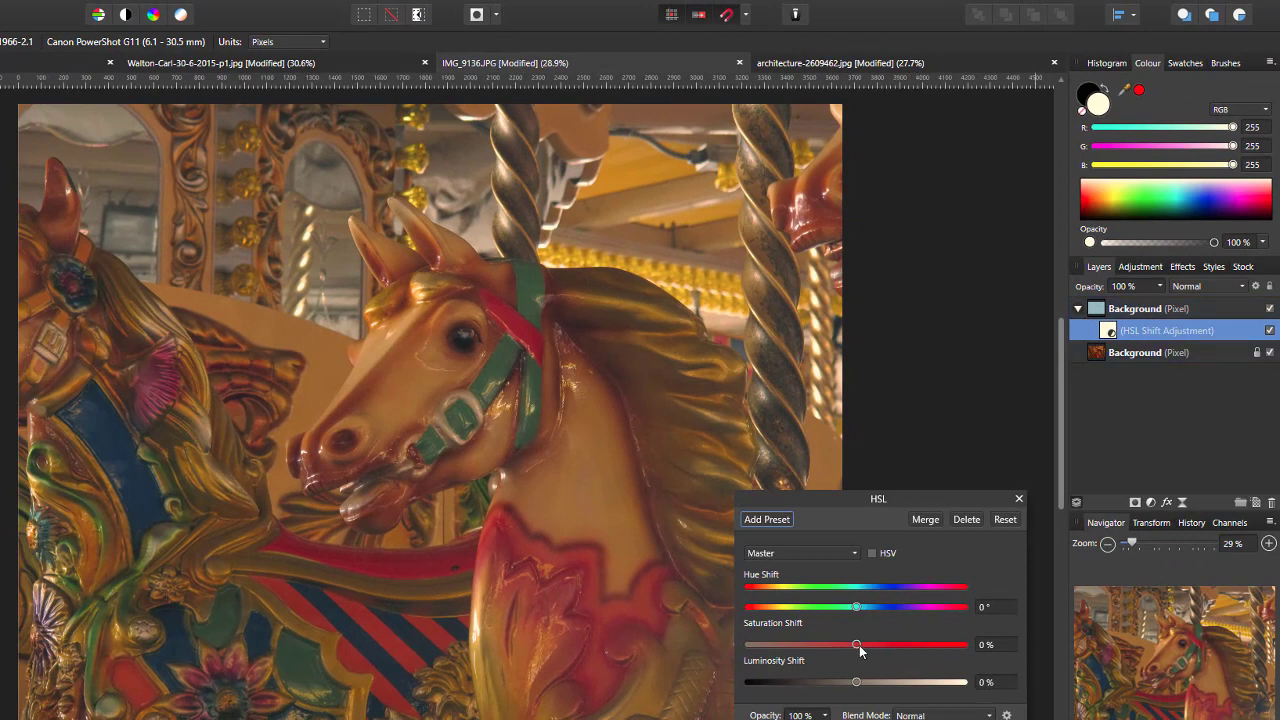
Set the clipped HSL shift to about 43% saturation and -17% luminosity.
drag(858, 648, 898, 652)
drag(856, 684, 837, 691)
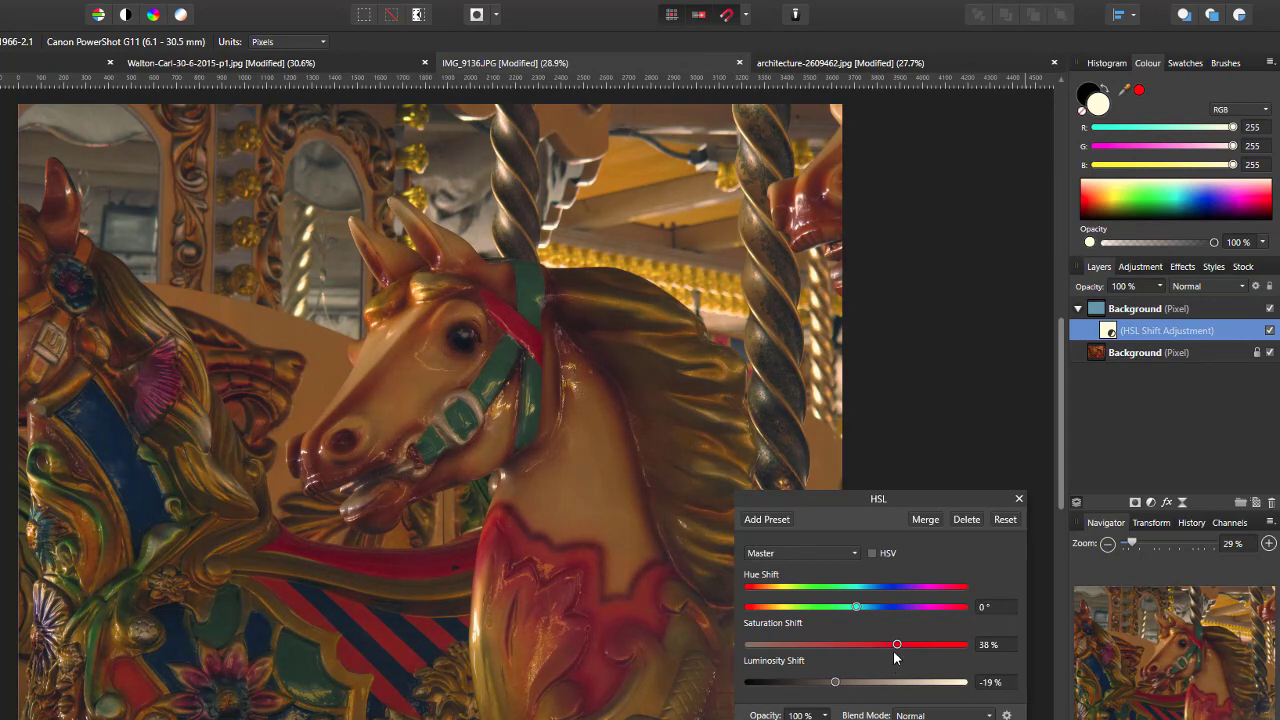
drag(898, 646, 898, 652)
click(1019, 498)
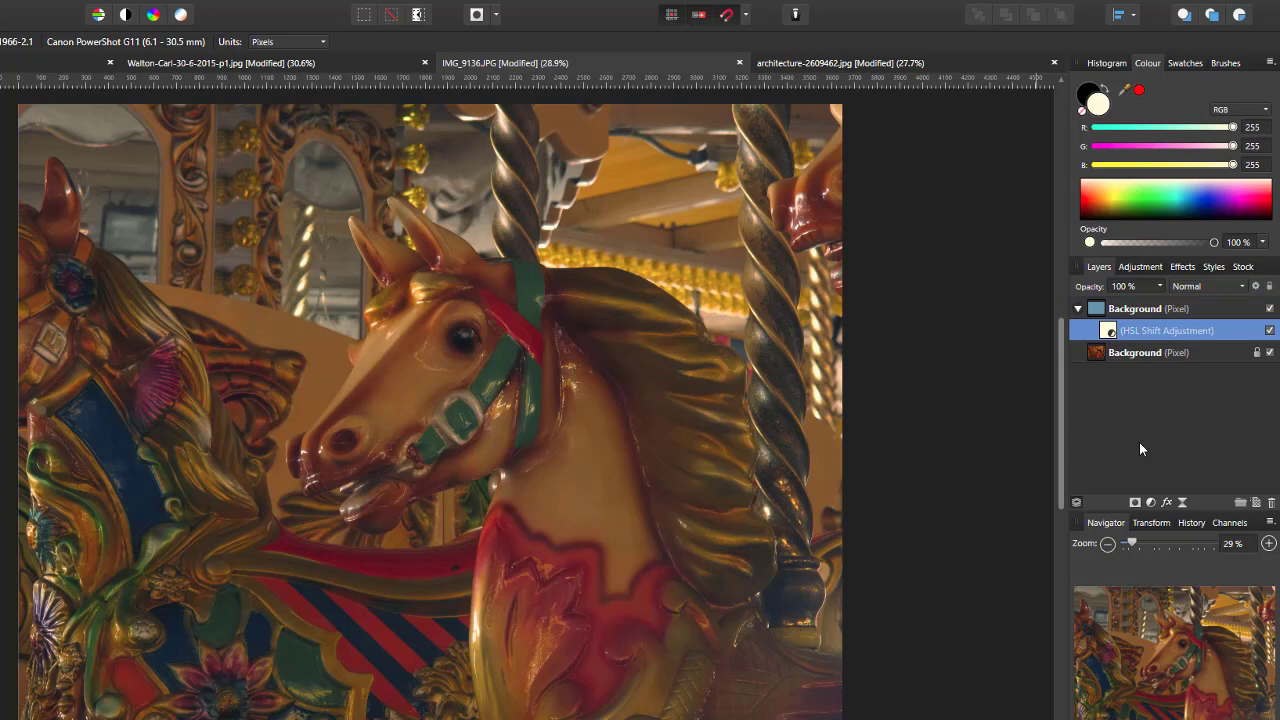
Add a Brightness / Contrast adjustment in the blue-grey layer at Brightness -9%, Contrast -93%.
click(1152, 503)
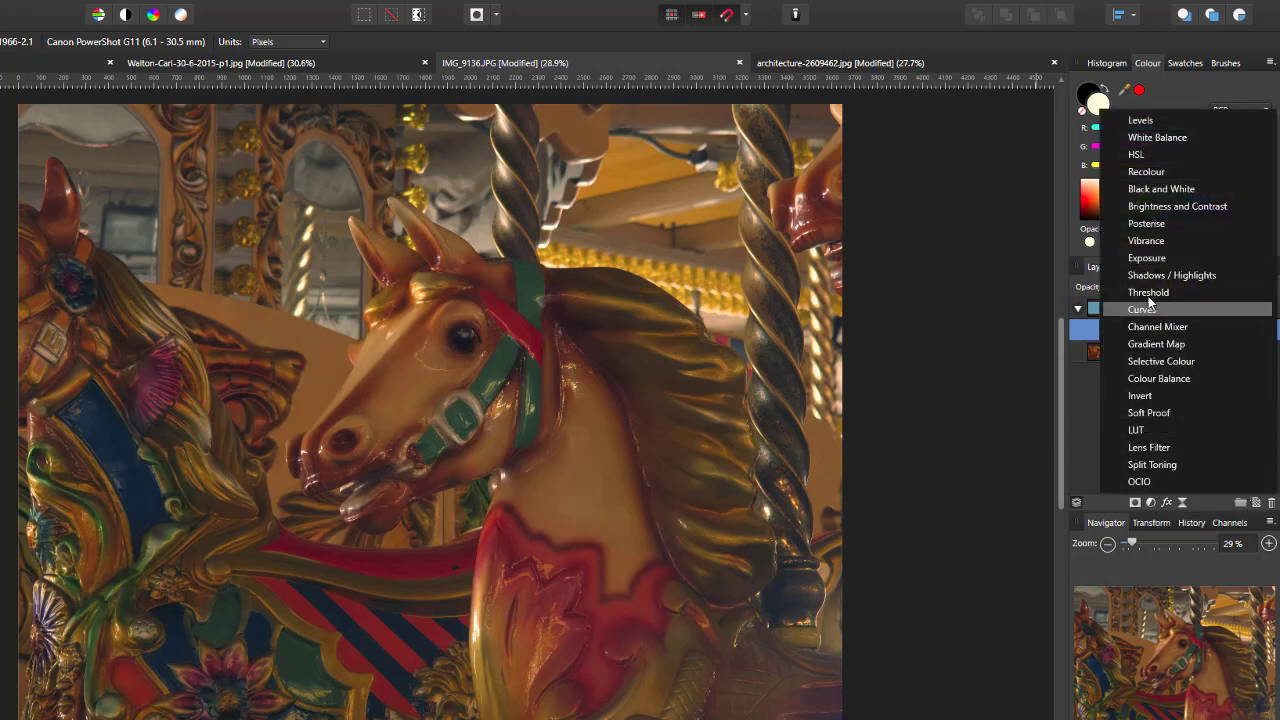
click(1160, 207)
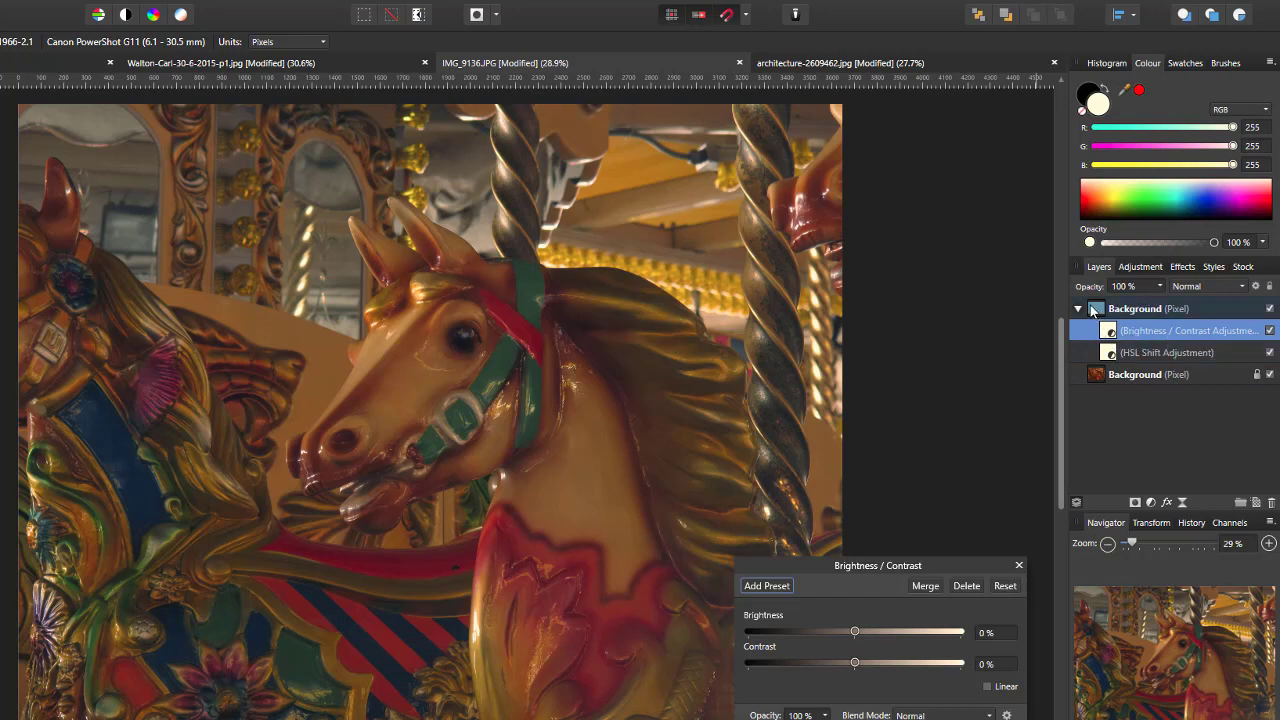
click(855, 668)
drag(855, 668, 798, 665)
drag(856, 630, 864, 628)
drag(798, 662, 755, 671)
drag(866, 632, 845, 634)
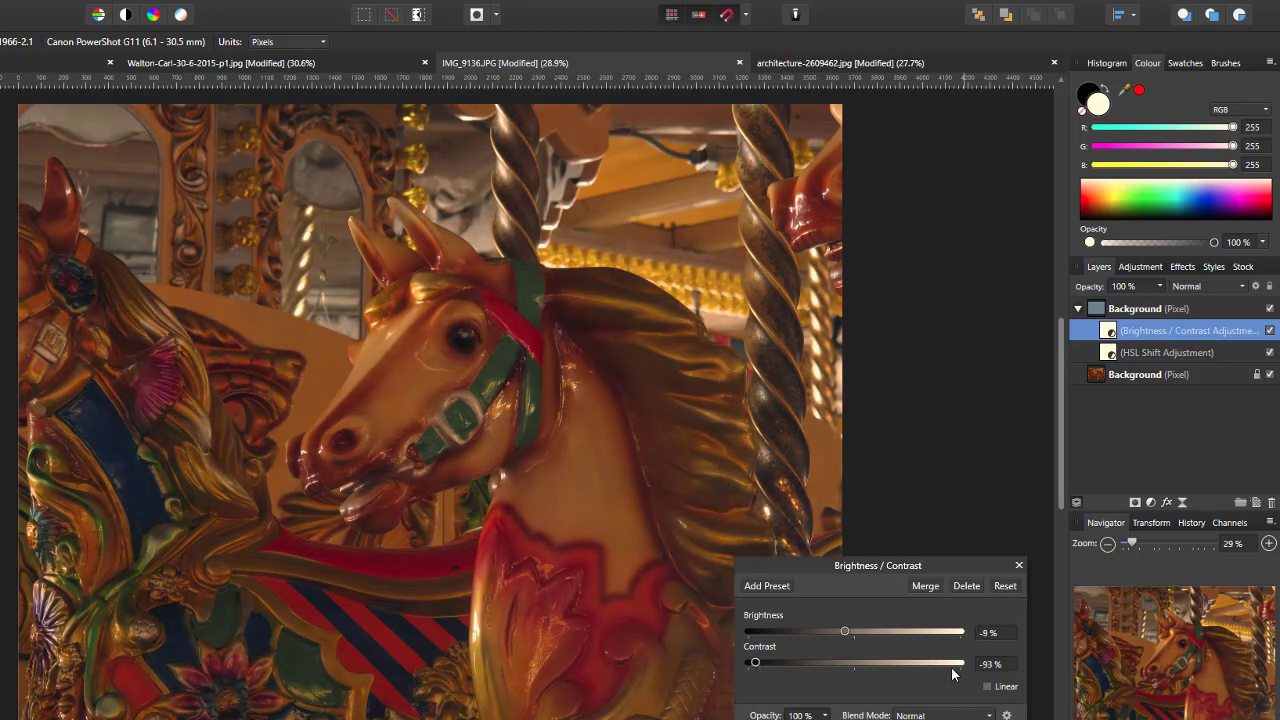
click(1018, 566)
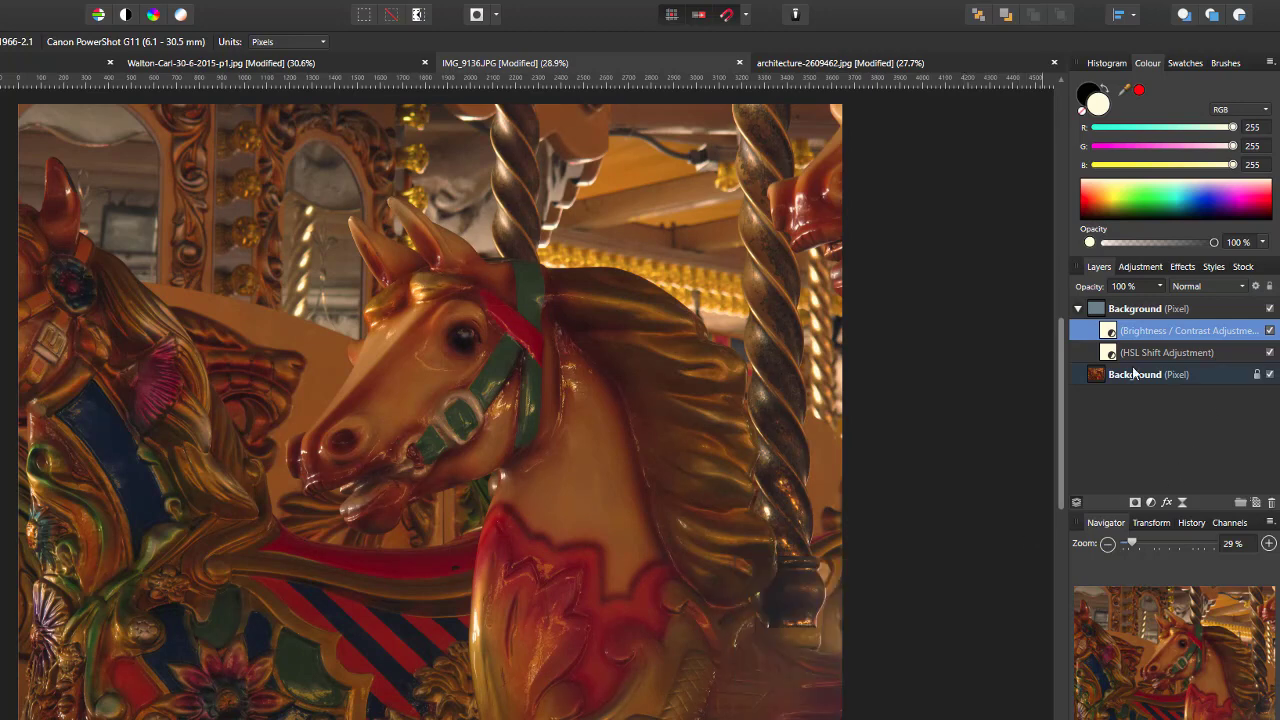
click(1079, 309)
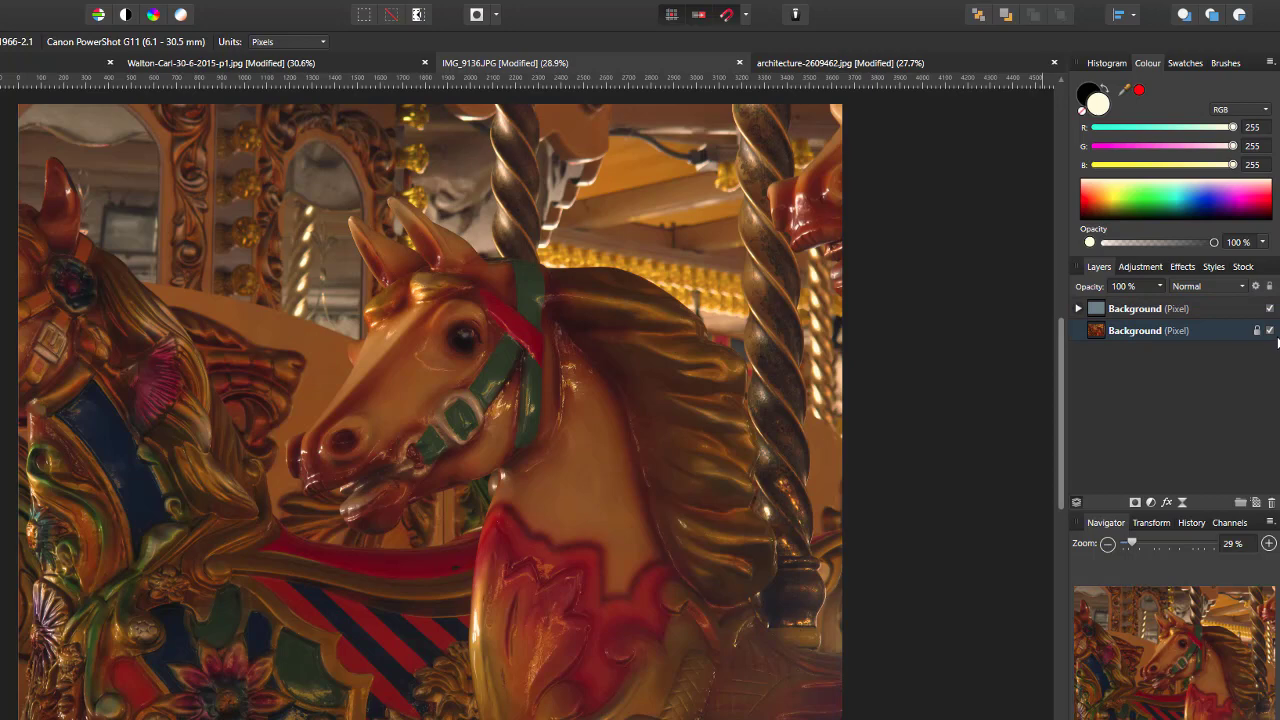
click(1245, 316)
click(1270, 311)
click(1268, 310)
click(1268, 310)
click(1078, 309)
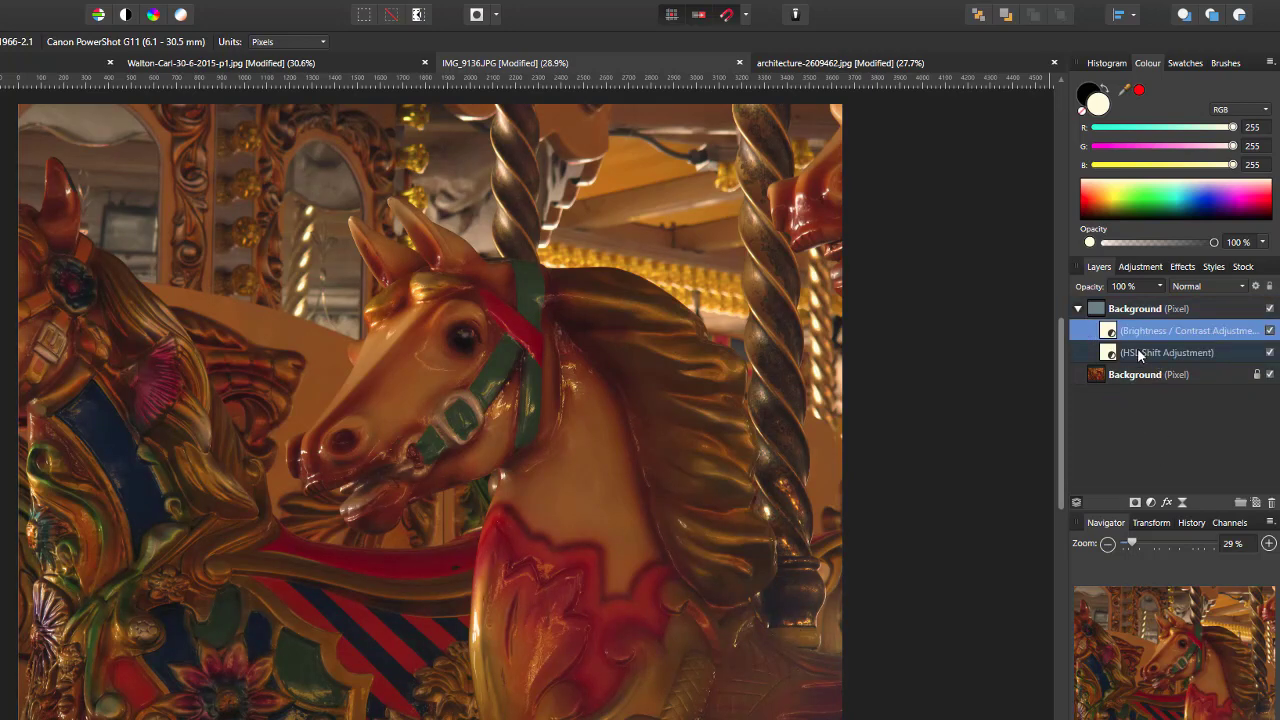
Set the horse's HSL Shift adjustment to 100% saturation and -45% luminosity.
double_click(1110, 356)
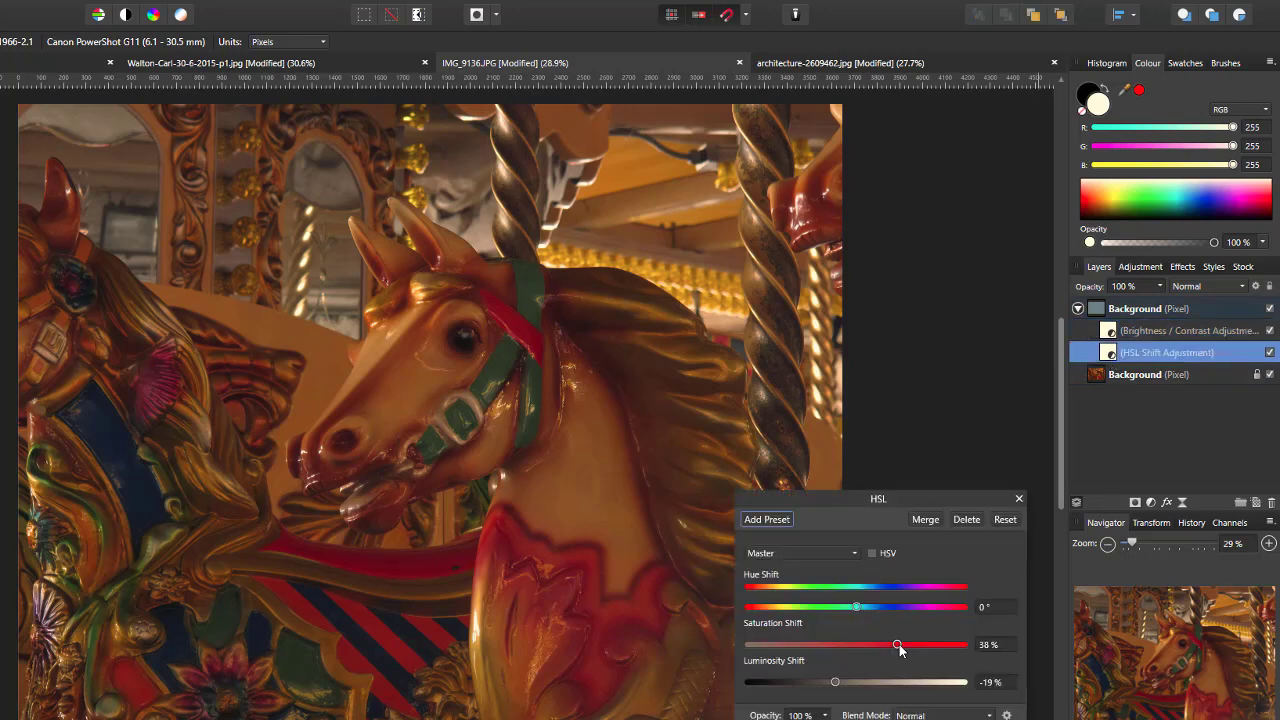
drag(922, 643, 965, 648)
drag(836, 683, 808, 691)
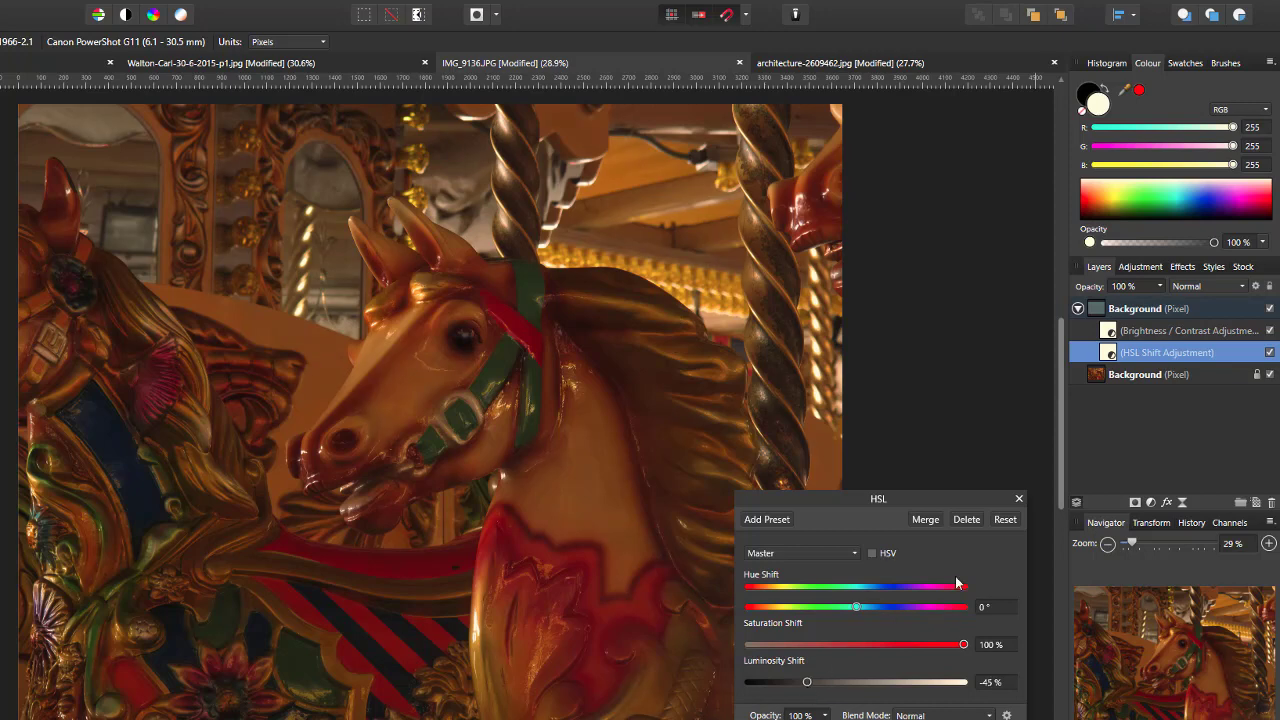
click(1020, 498)
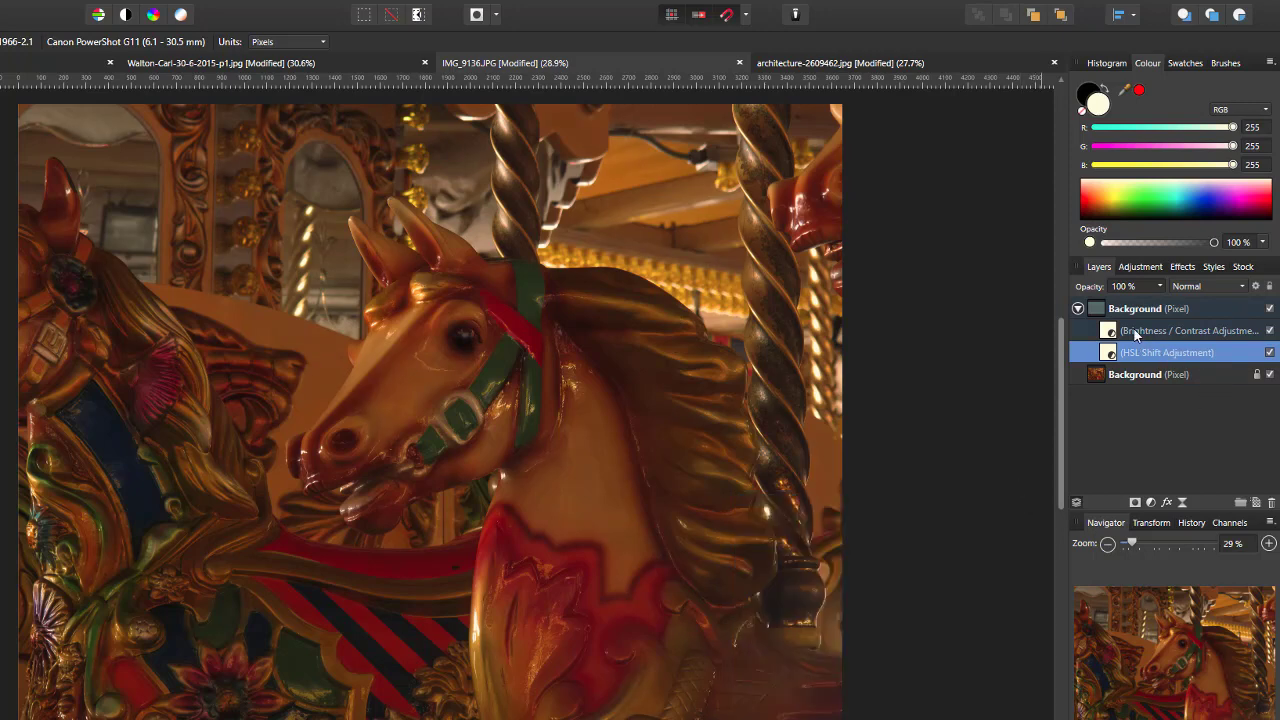
Set the Brightness / Contrast adjustment to -26% brightness and -100% contrast.
double_click(1135, 330)
double_click(1108, 331)
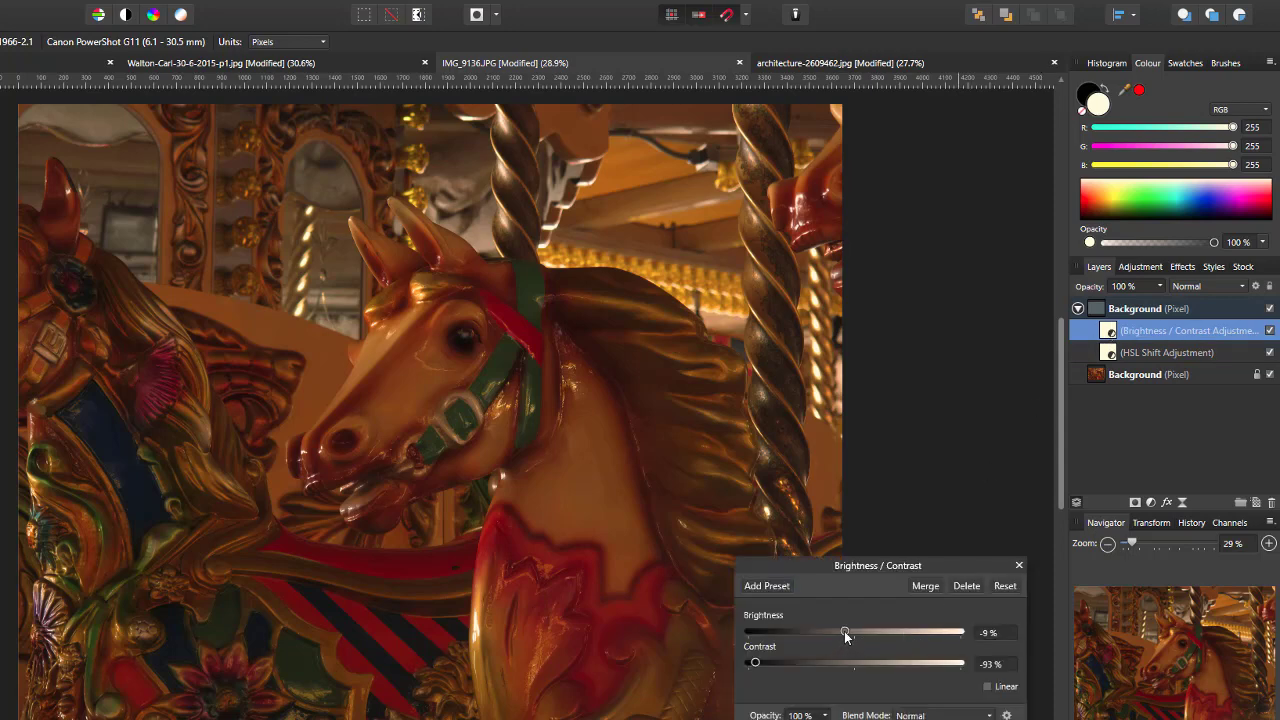
drag(844, 631, 902, 630)
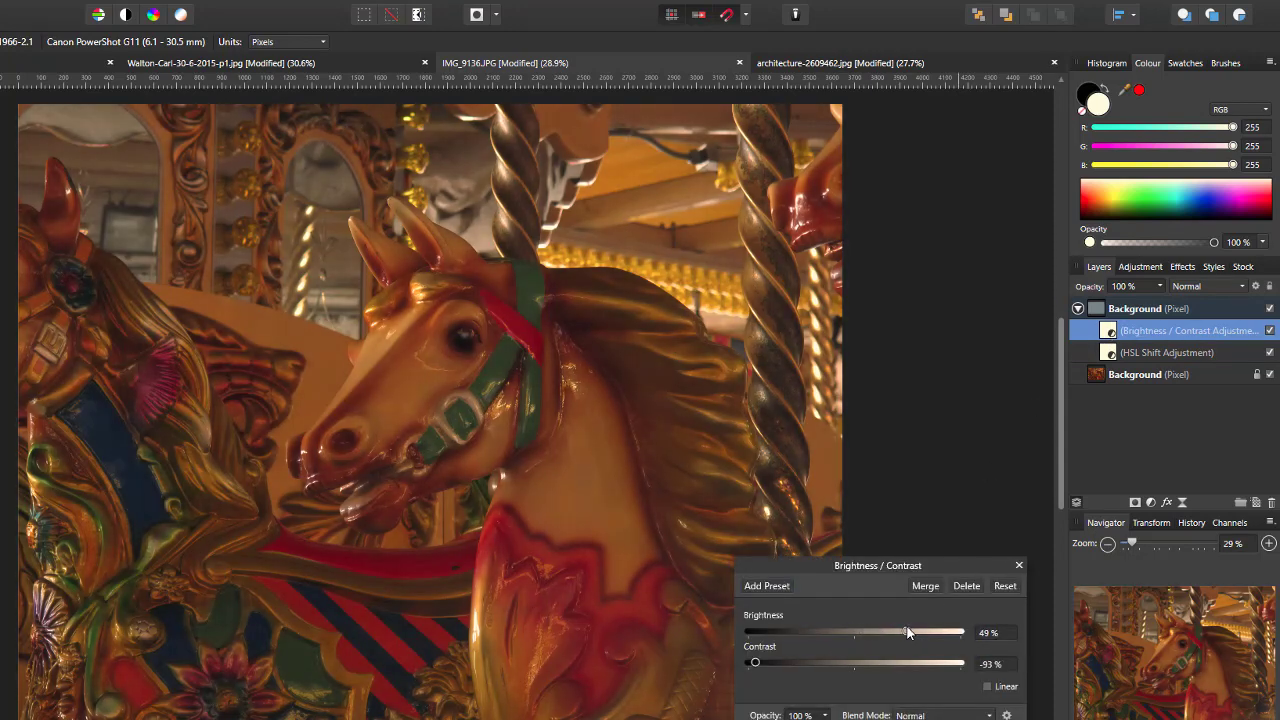
drag(756, 664, 746, 668)
drag(901, 631, 828, 642)
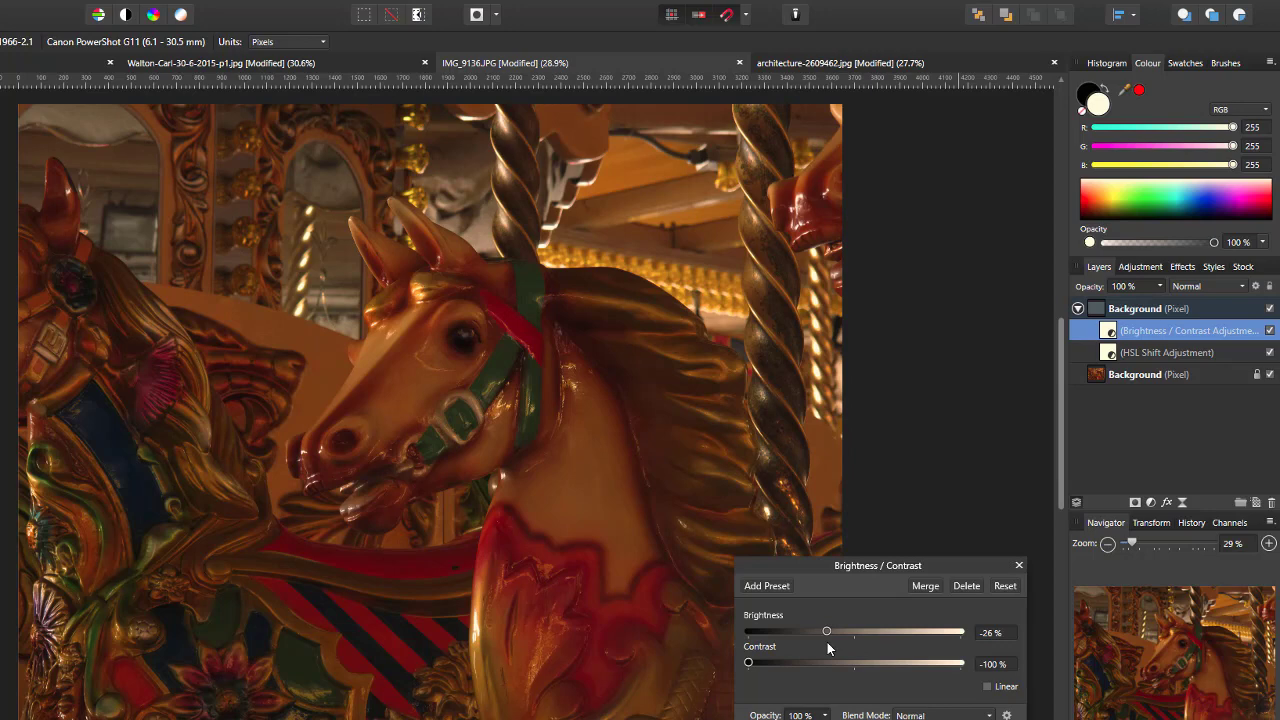
click(1018, 567)
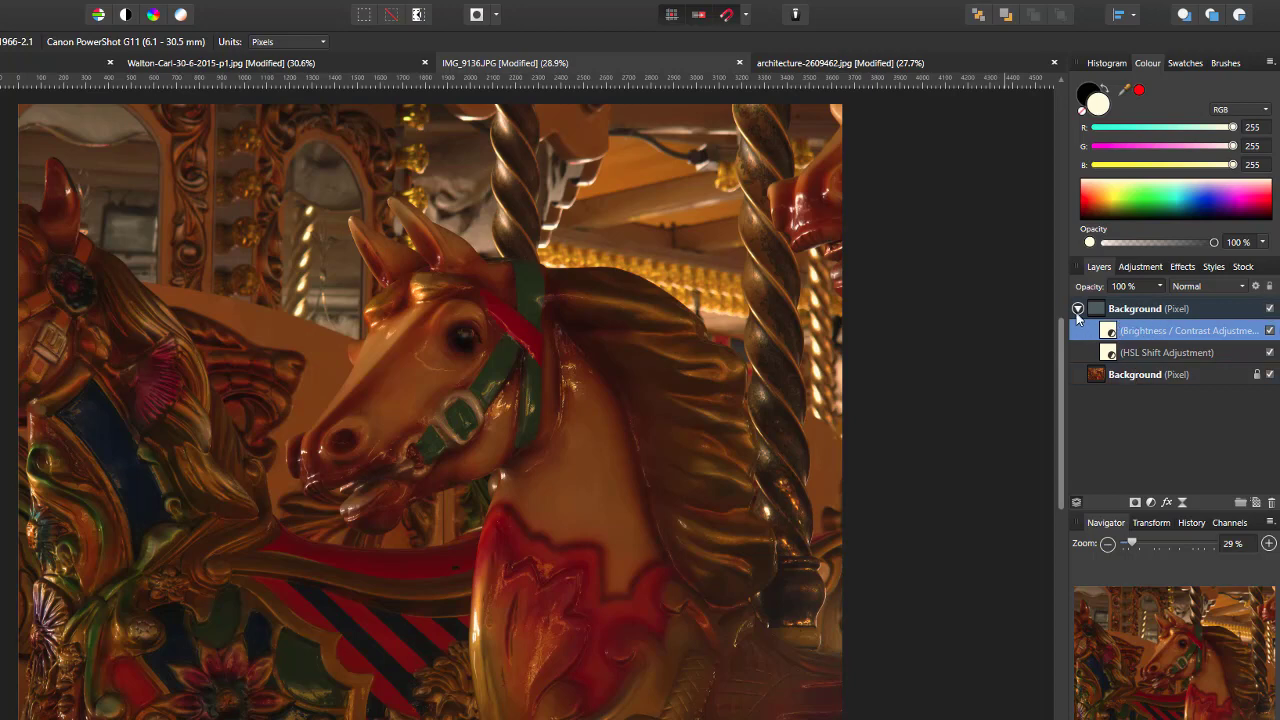
Collapse the top Background layer and toggle its adjustments off and on twice to compare.
click(1078, 309)
click(1269, 309)
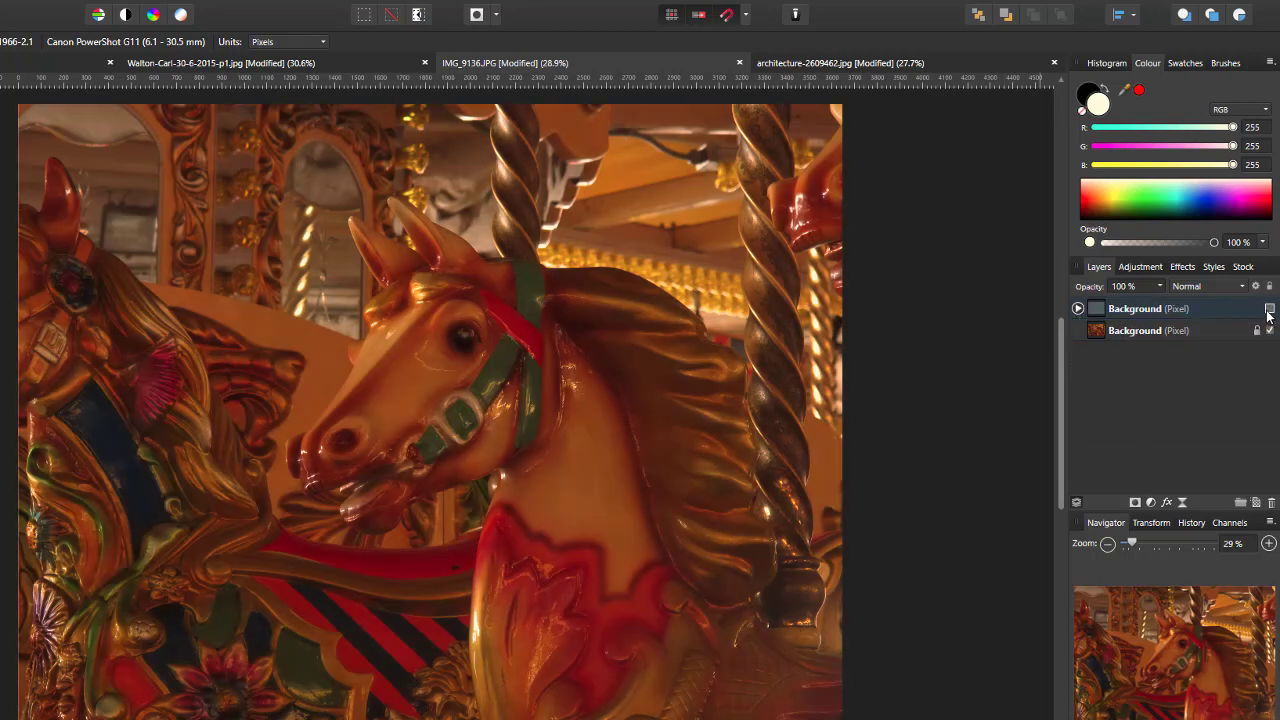
click(1269, 310)
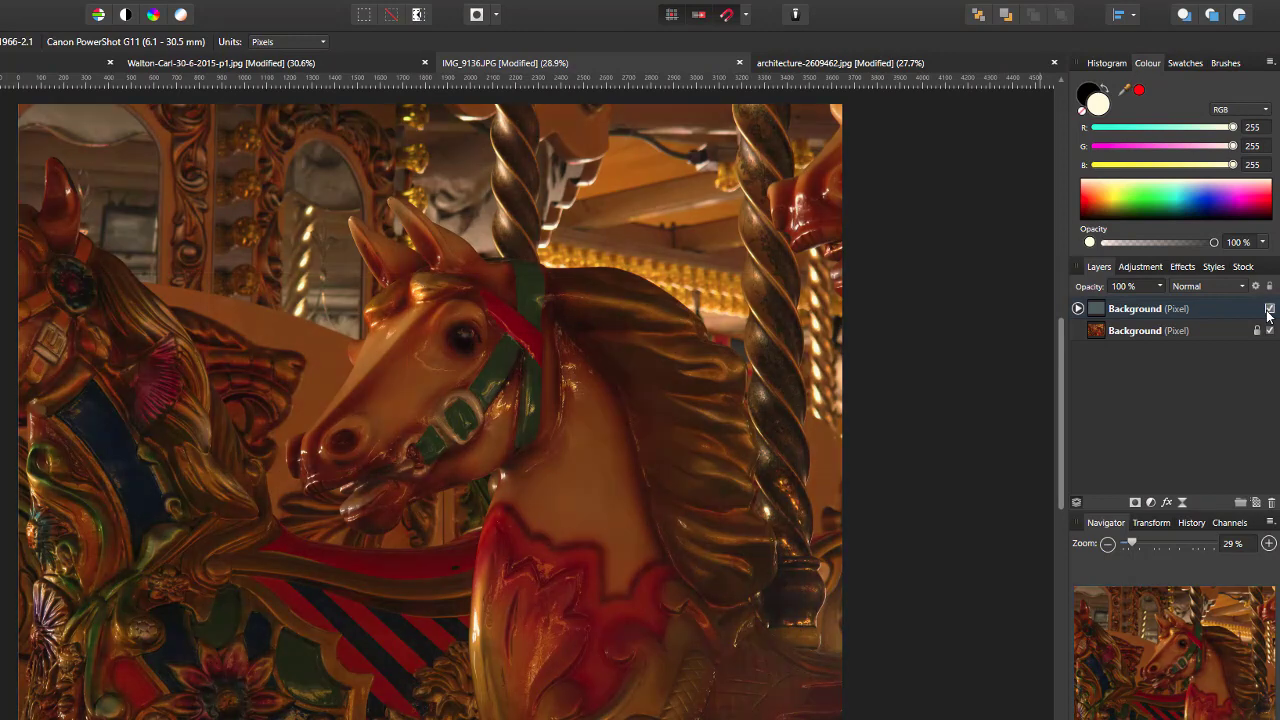
click(1269, 310)
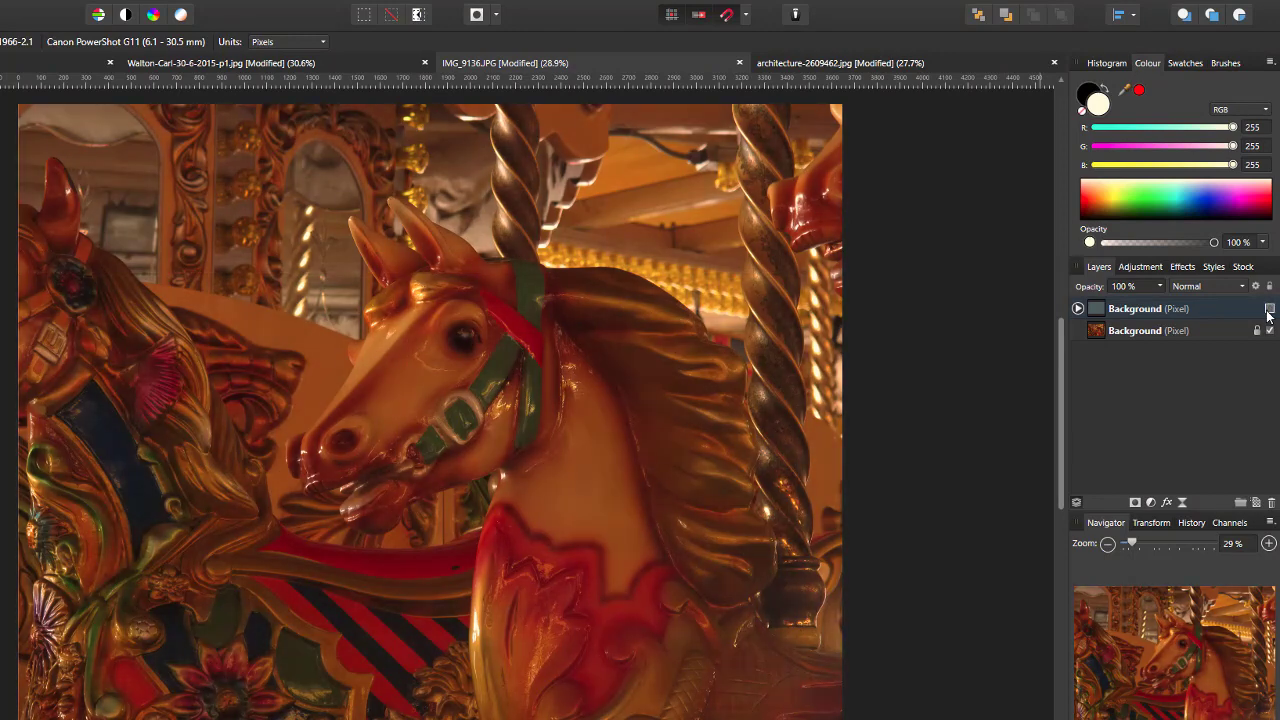
click(1269, 310)
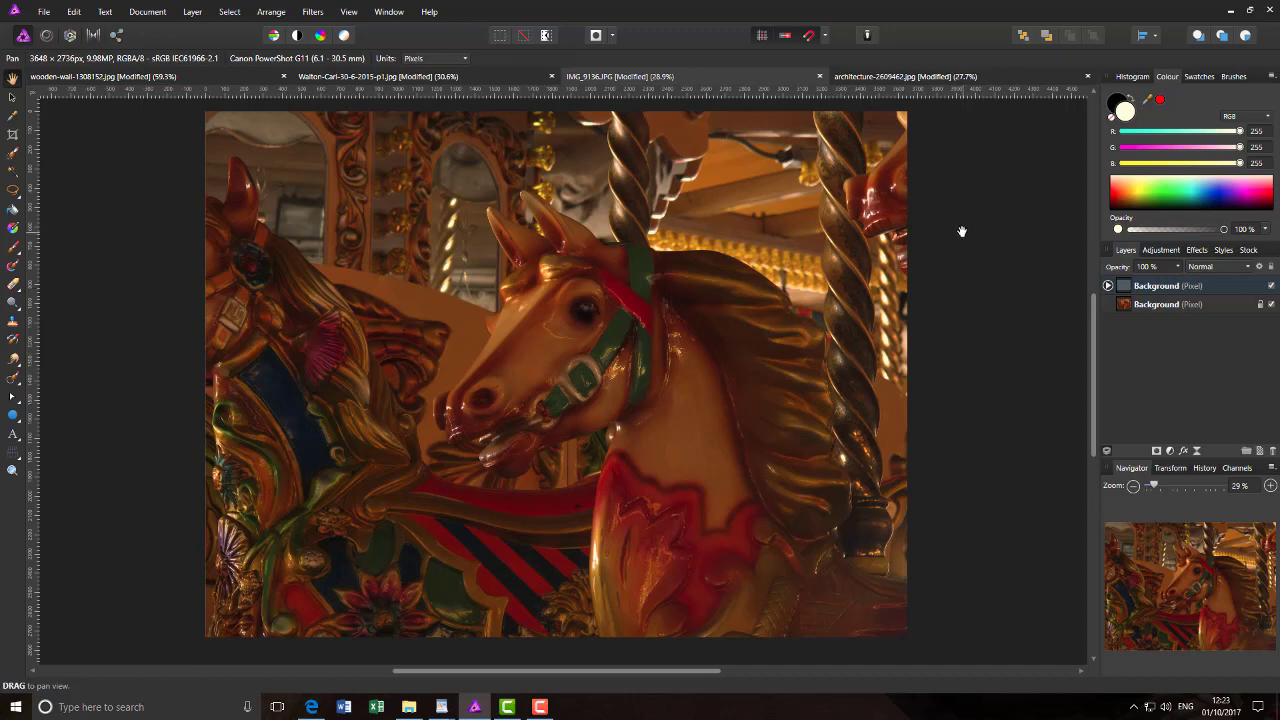
Switch to the architecture-2609462.jpg night city document.
click(982, 80)
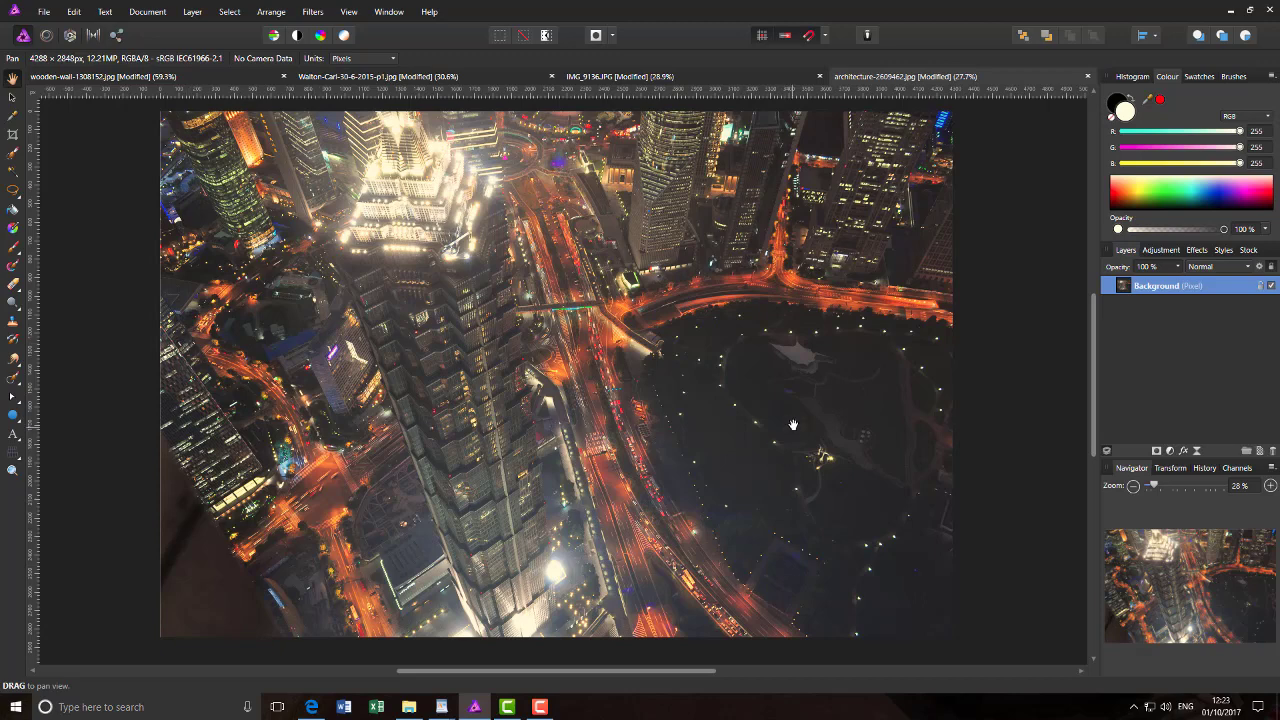
Duplicate the night-city Background layer and invert the copy's colours.
right_click(1179, 290)
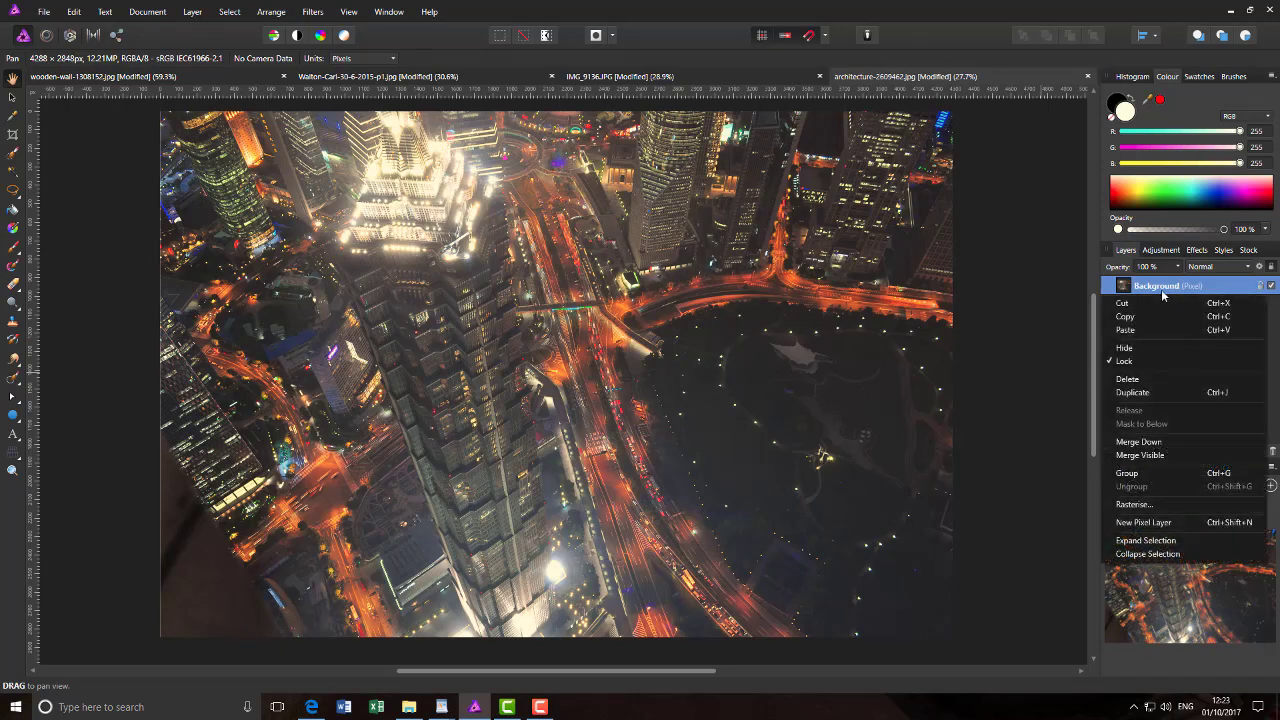
click(1134, 393)
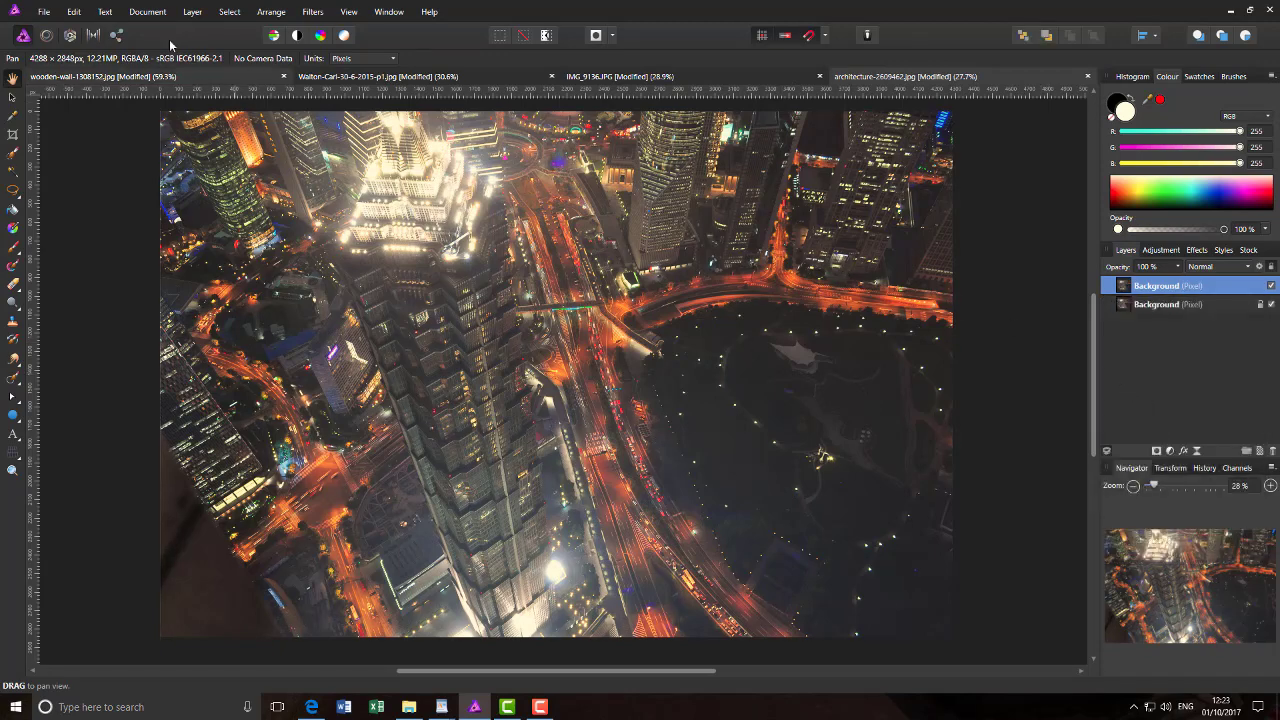
click(193, 12)
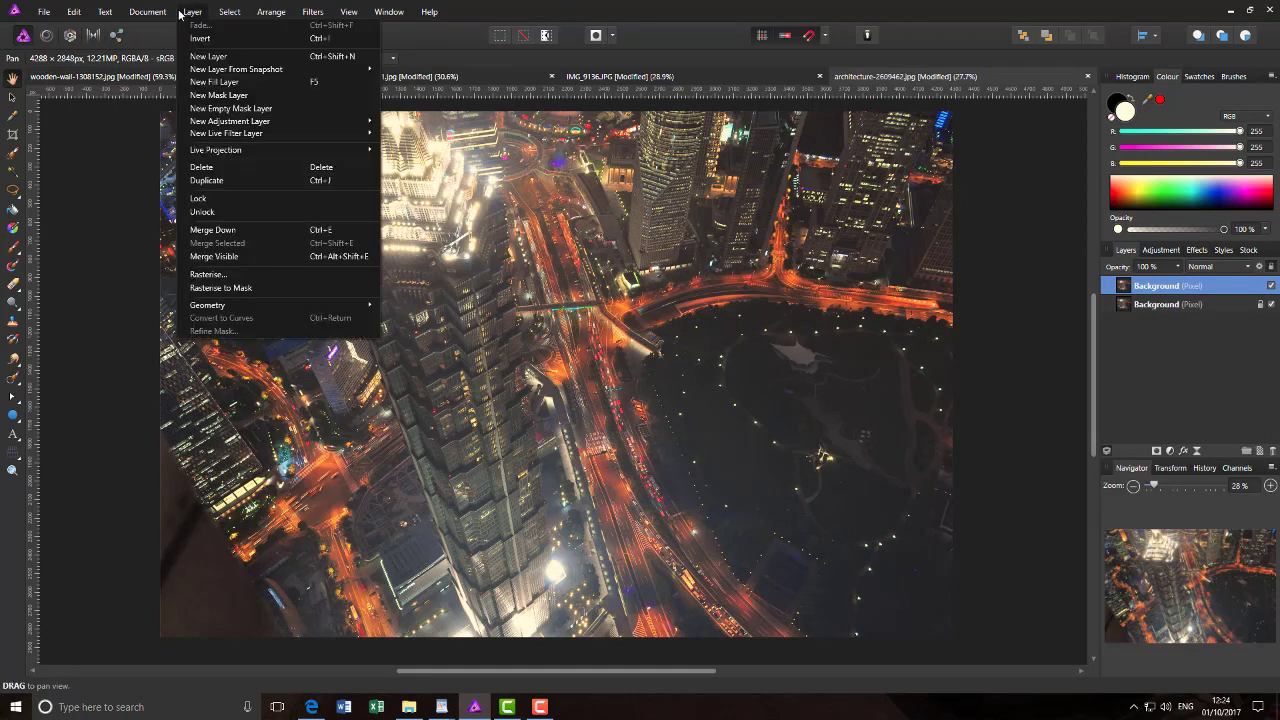
click(205, 39)
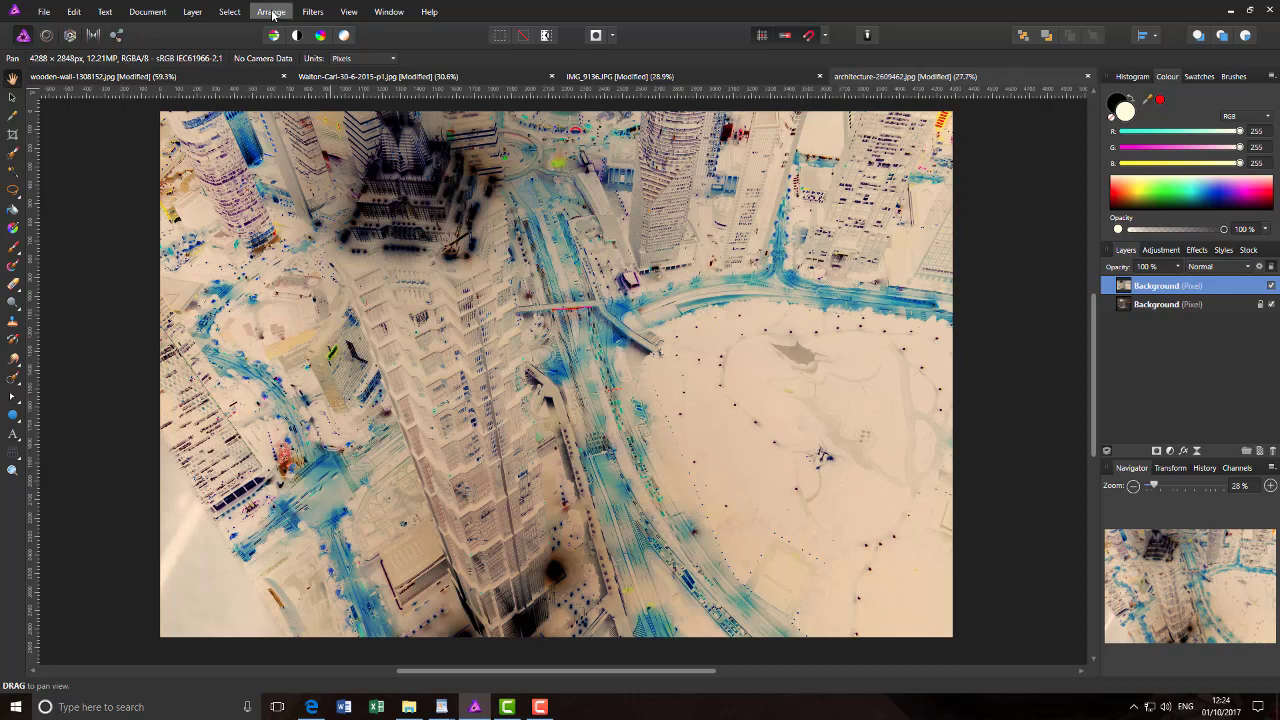
Apply an average blur to the inverted copy and set its blend mode to Soft Light.
click(310, 12)
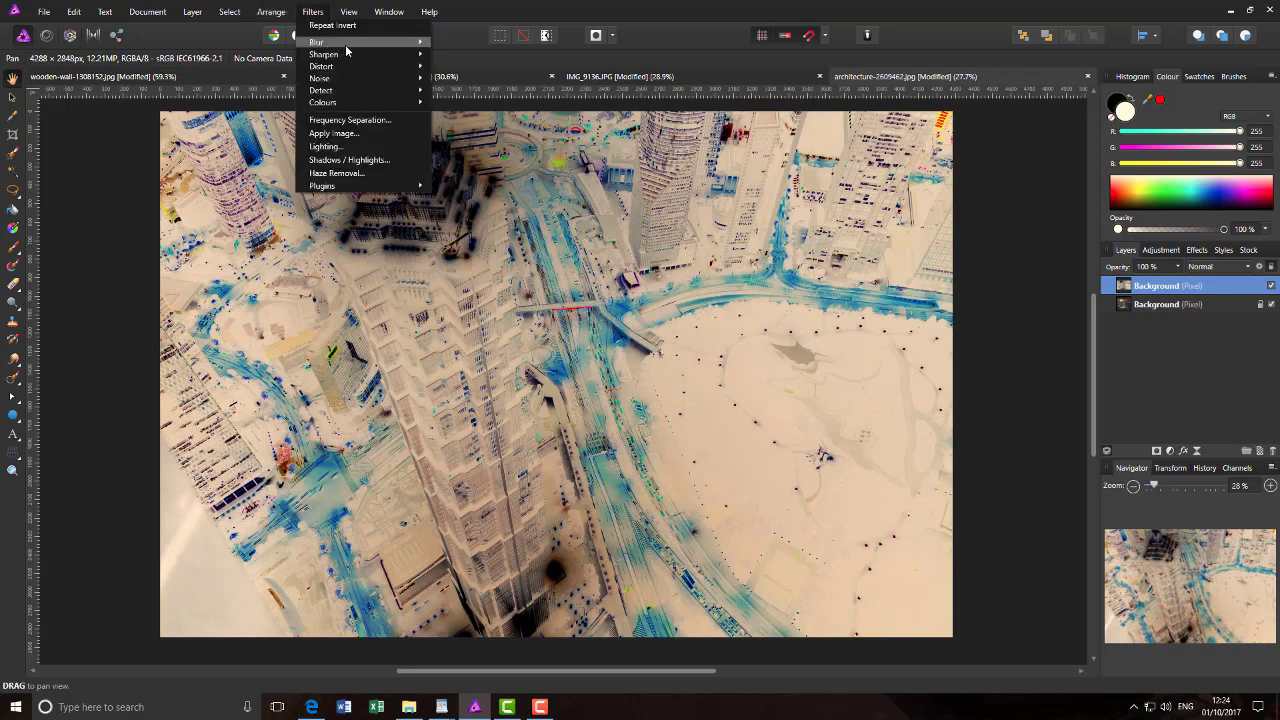
mouse_move(346, 50)
click(455, 42)
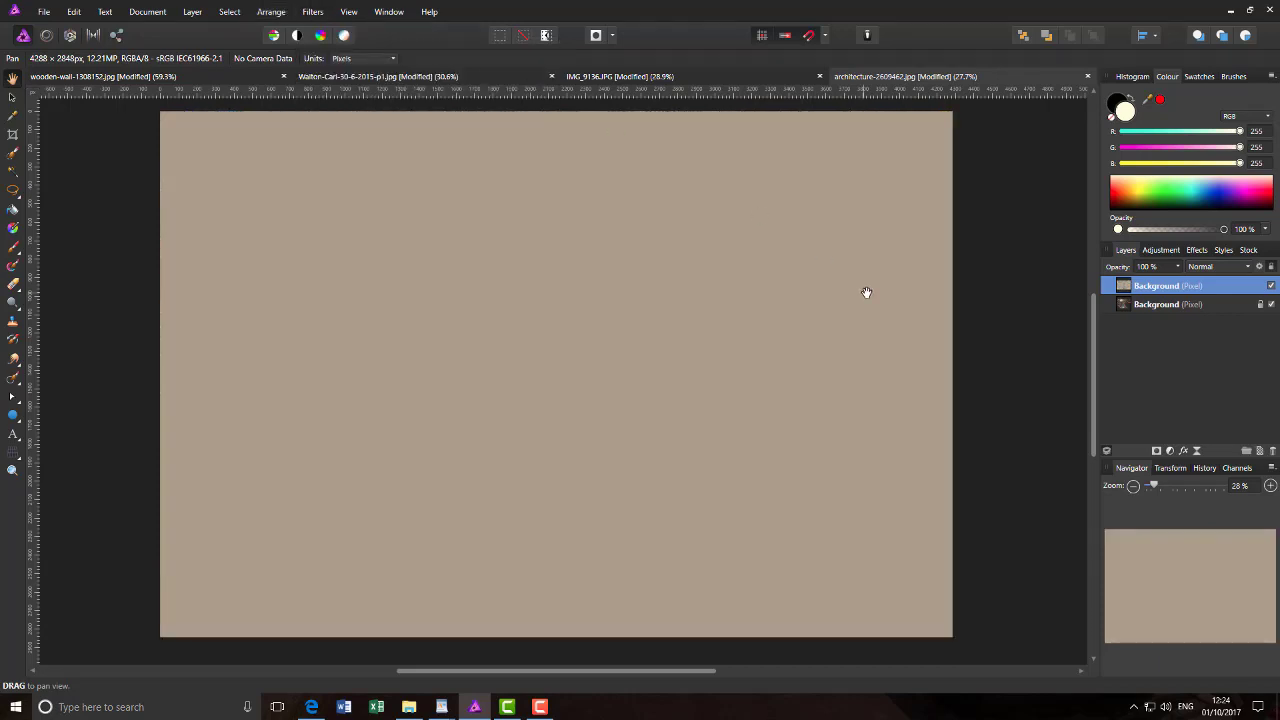
click(1248, 270)
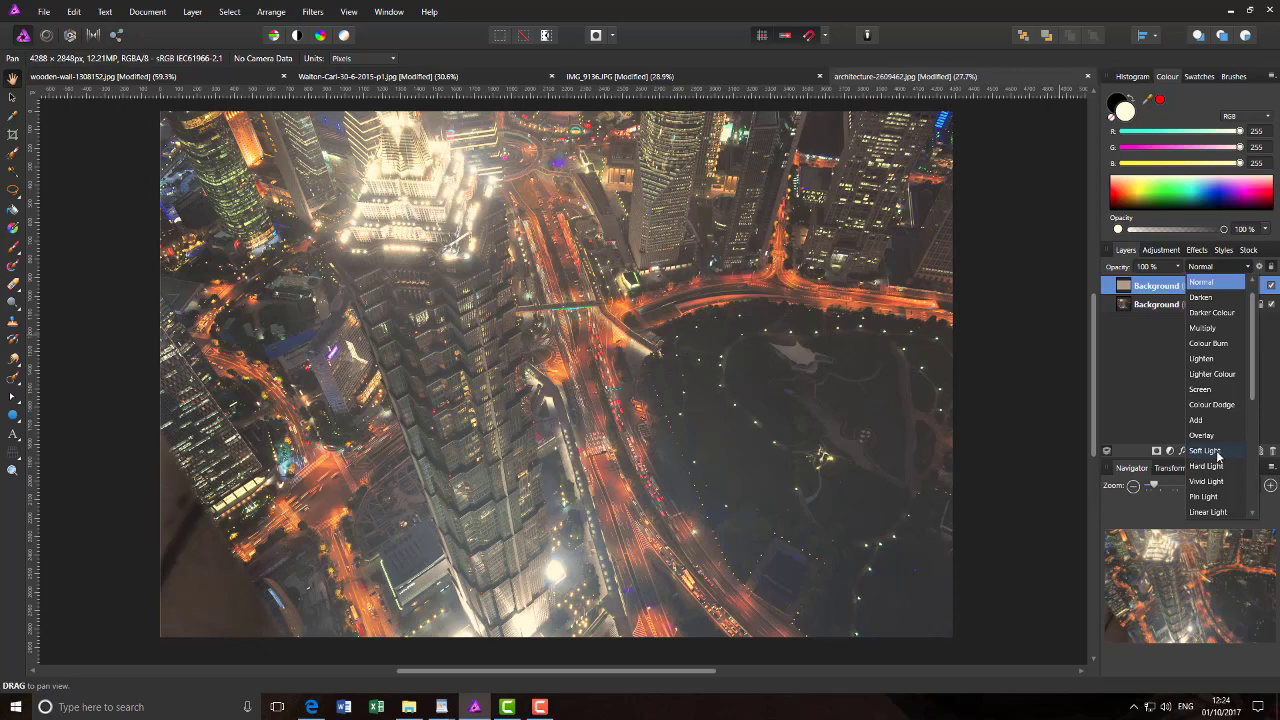
click(1205, 451)
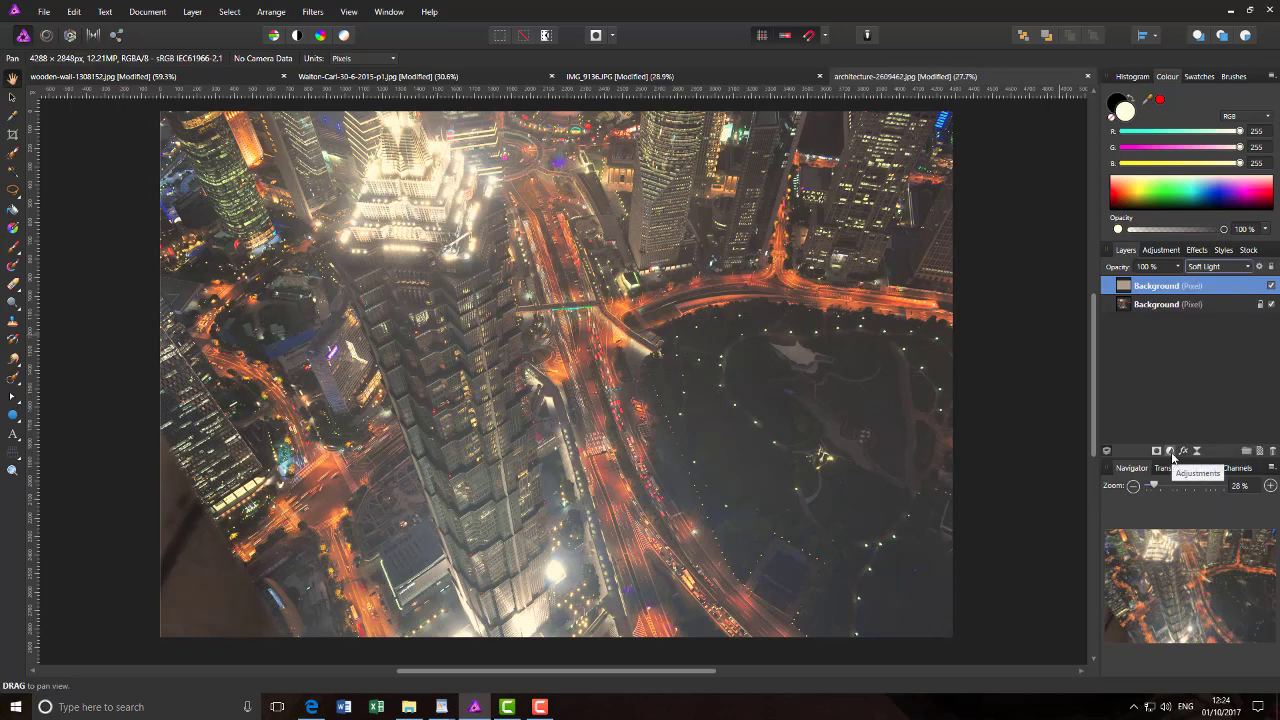
Add an HSL adjustment clipped into the Soft Light layer with Luminosity Shift at -100%.
click(1170, 451)
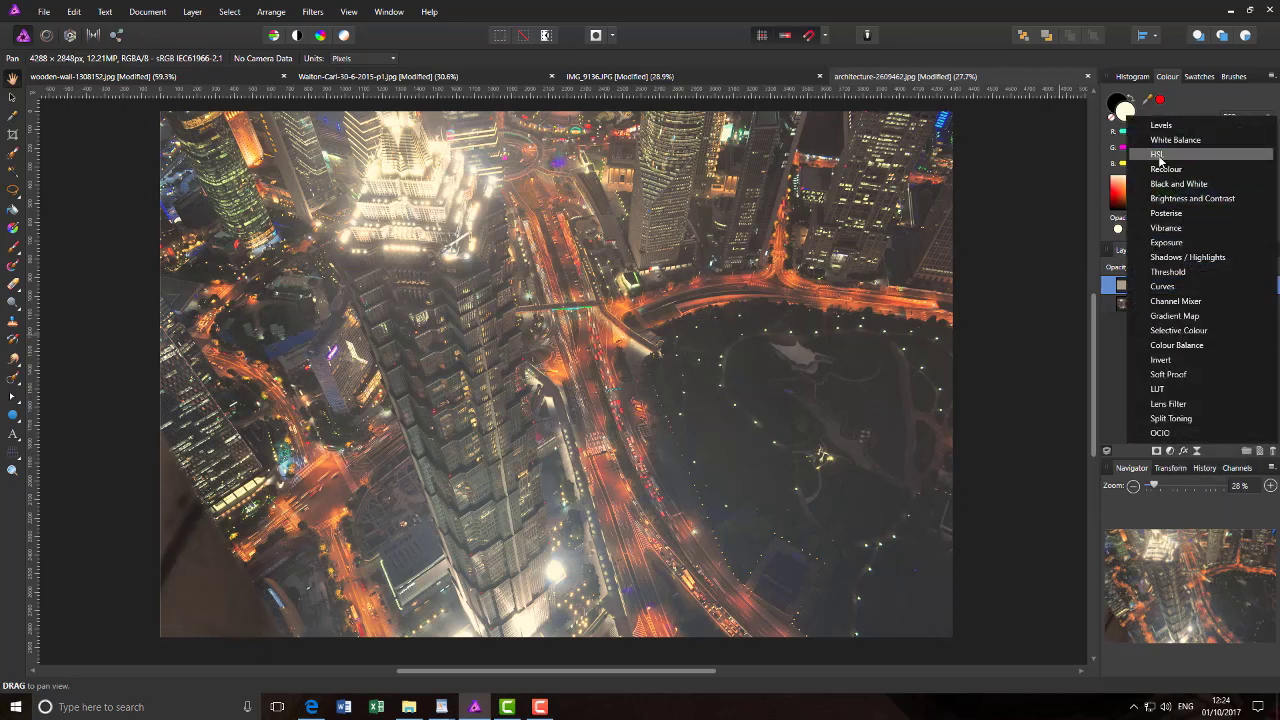
click(1159, 155)
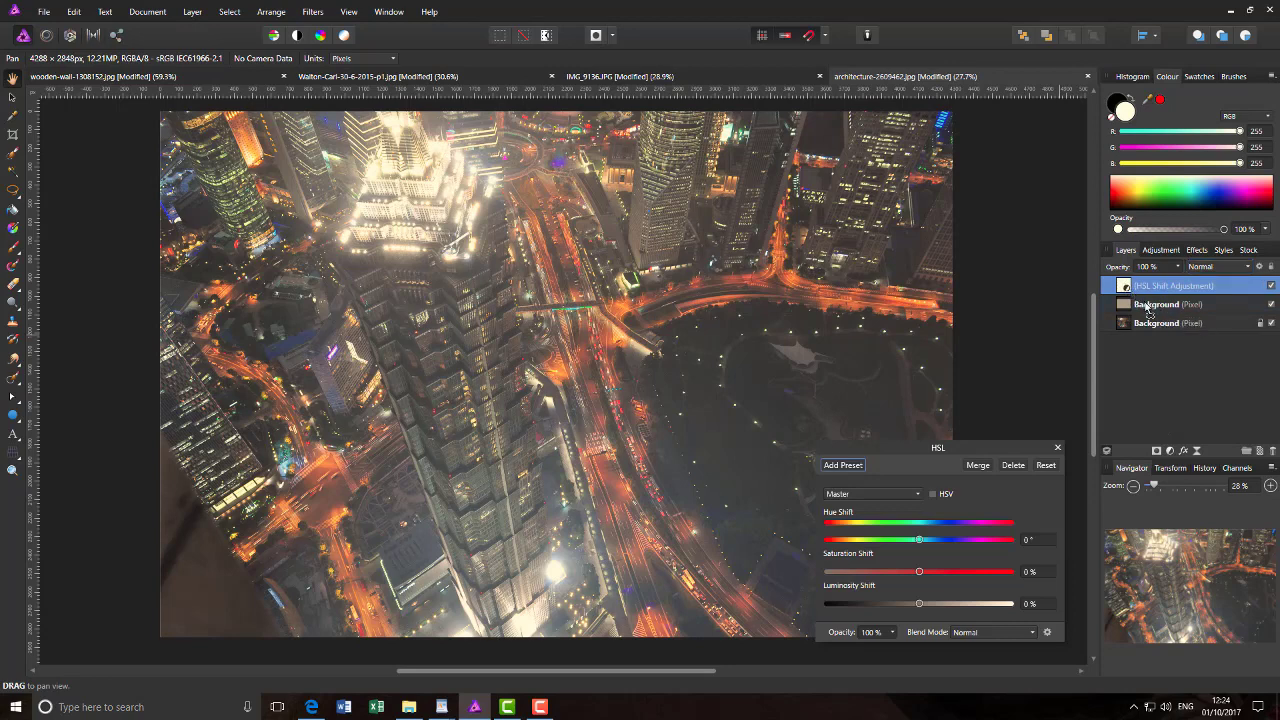
drag(1148, 310, 1150, 312)
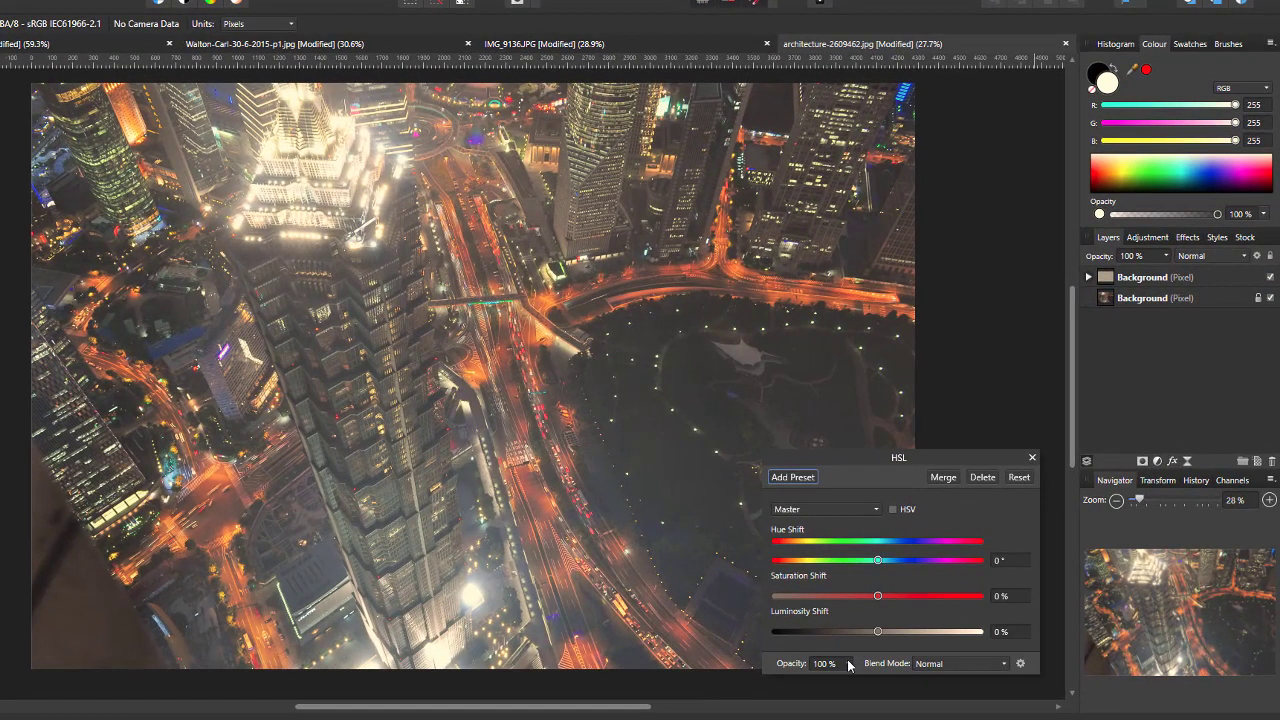
drag(877, 633, 774, 634)
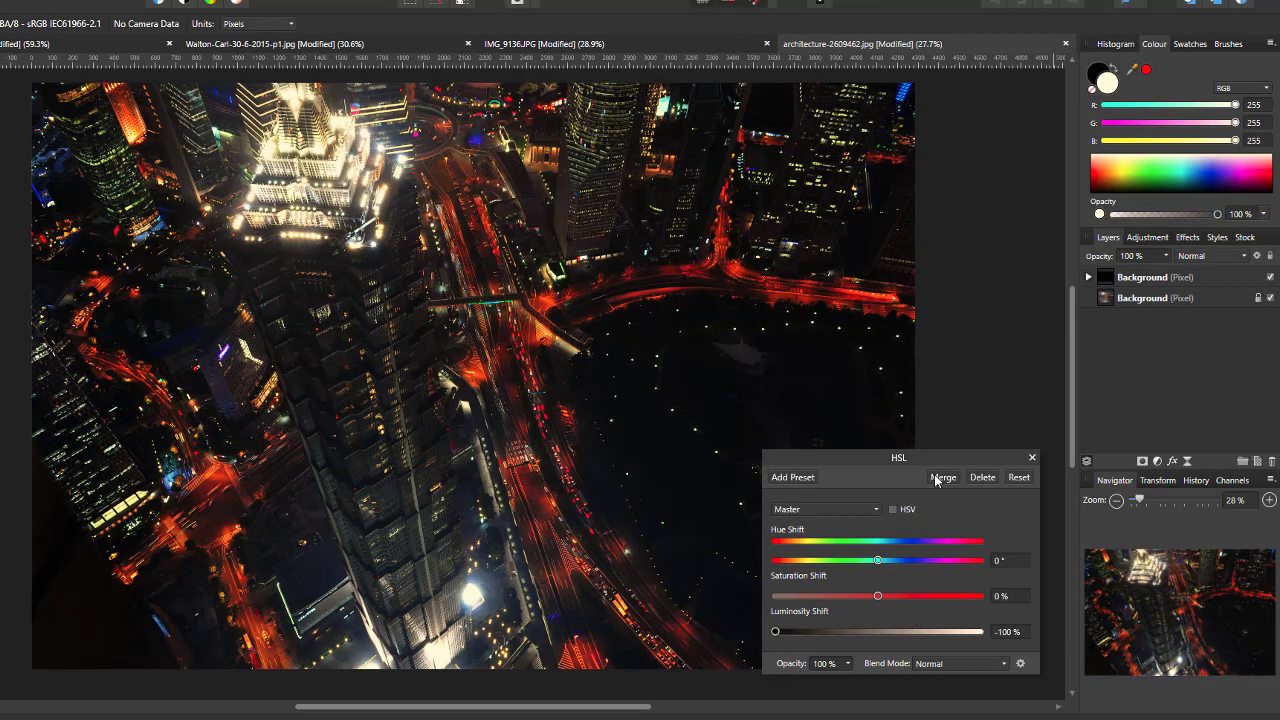
drag(956, 458, 1085, 210)
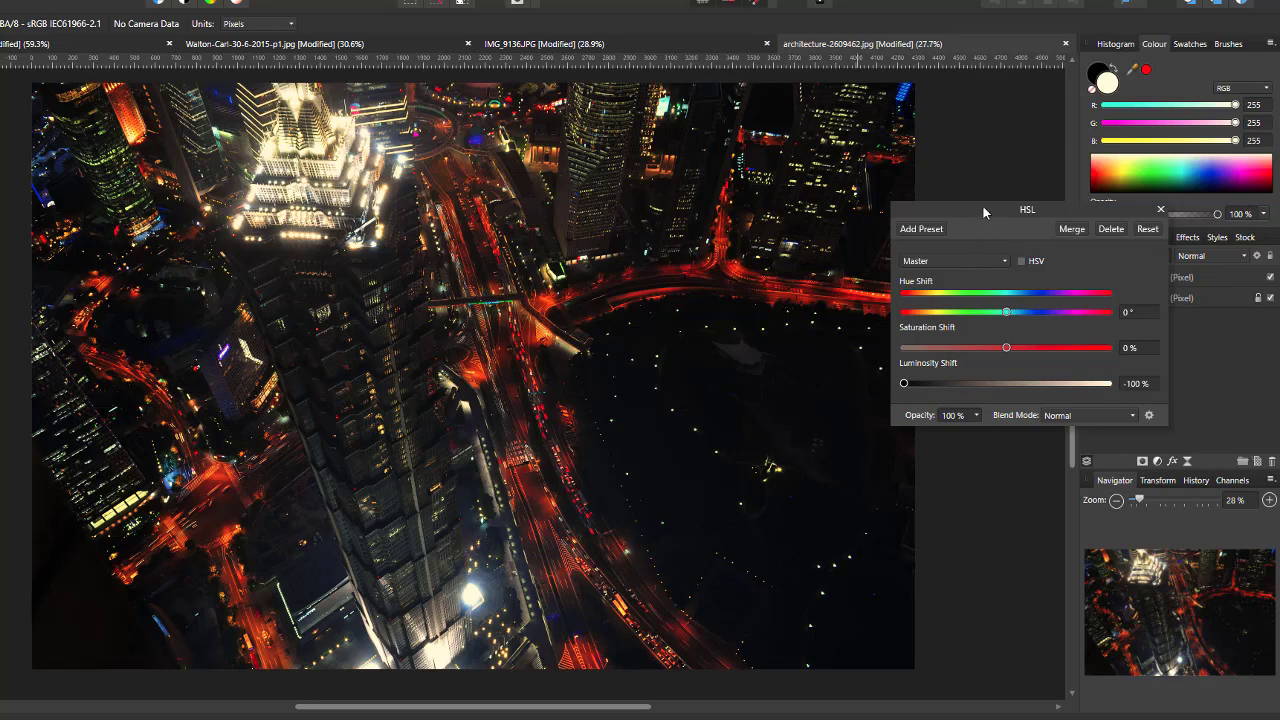
Close the HSL settings, expand the top layer, and toggle the original night-city layer off and on.
drag(974, 212, 811, 338)
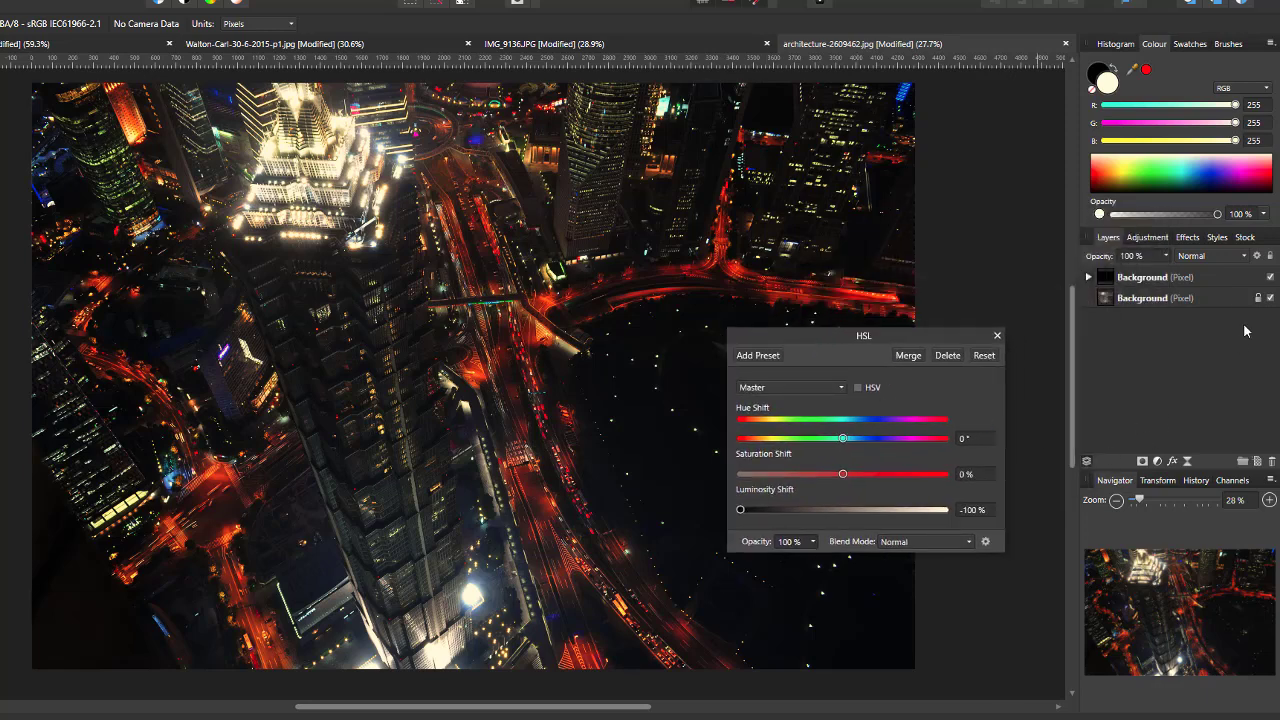
click(997, 336)
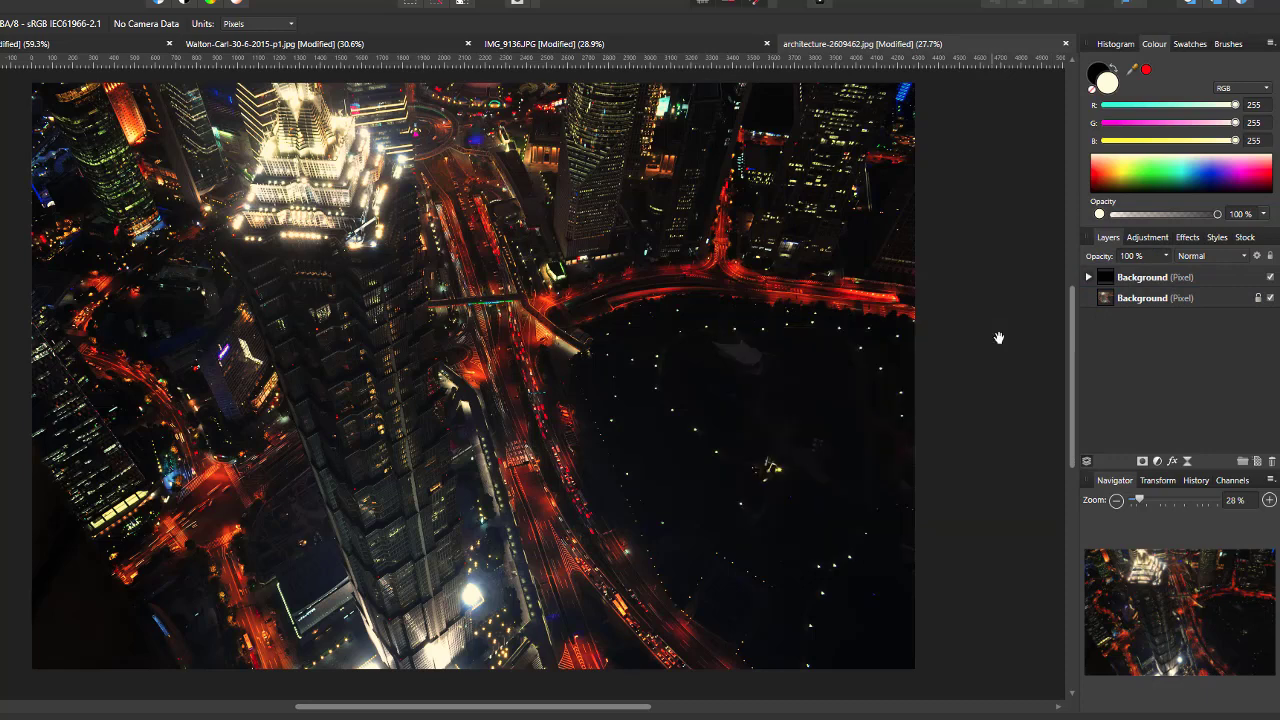
click(1088, 277)
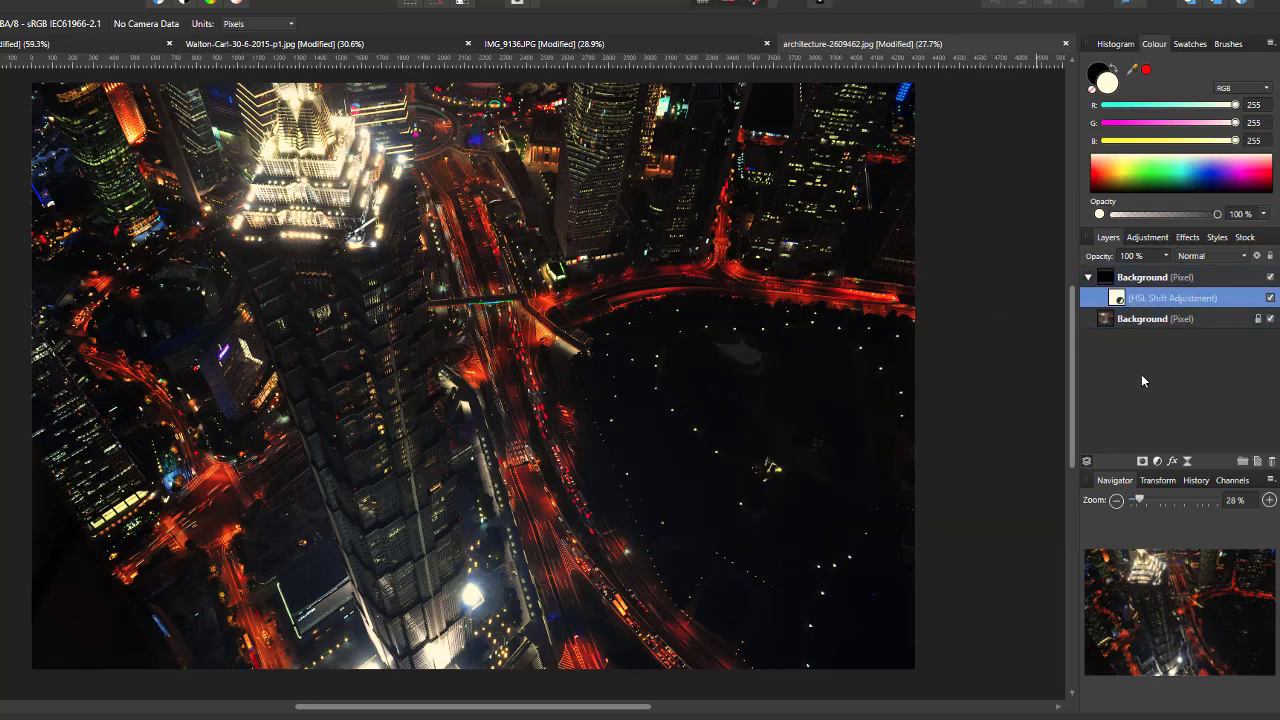
click(1270, 318)
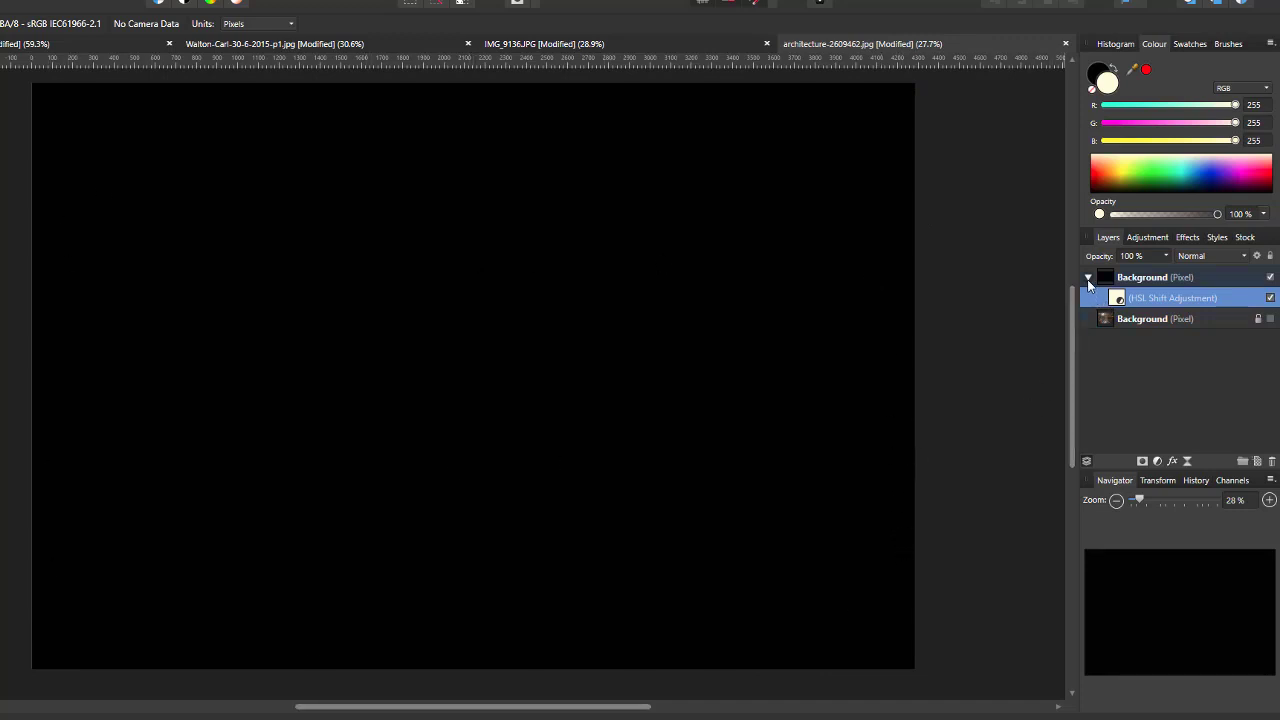
click(1270, 319)
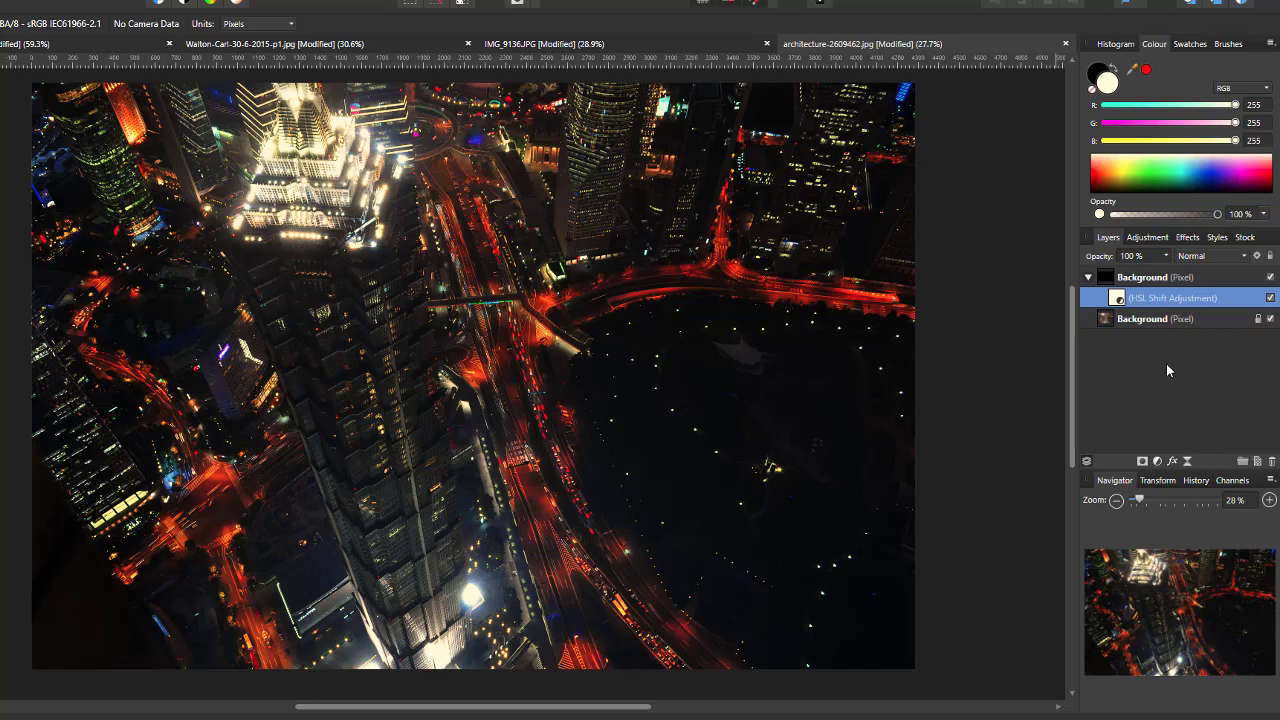
Change the city's HSL adjustment to -98% luminosity and 27% saturation shift.
double_click(1120, 298)
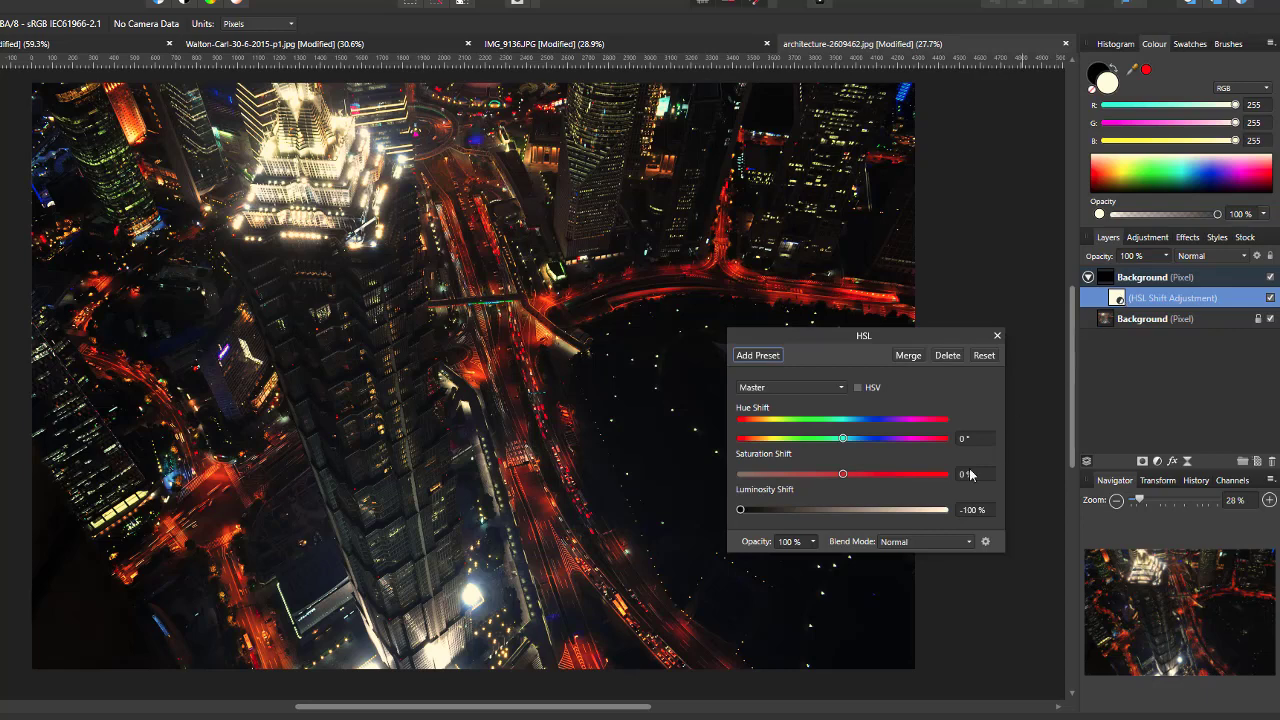
drag(741, 512, 720, 533)
drag(844, 477, 775, 508)
drag(905, 495, 847, 479)
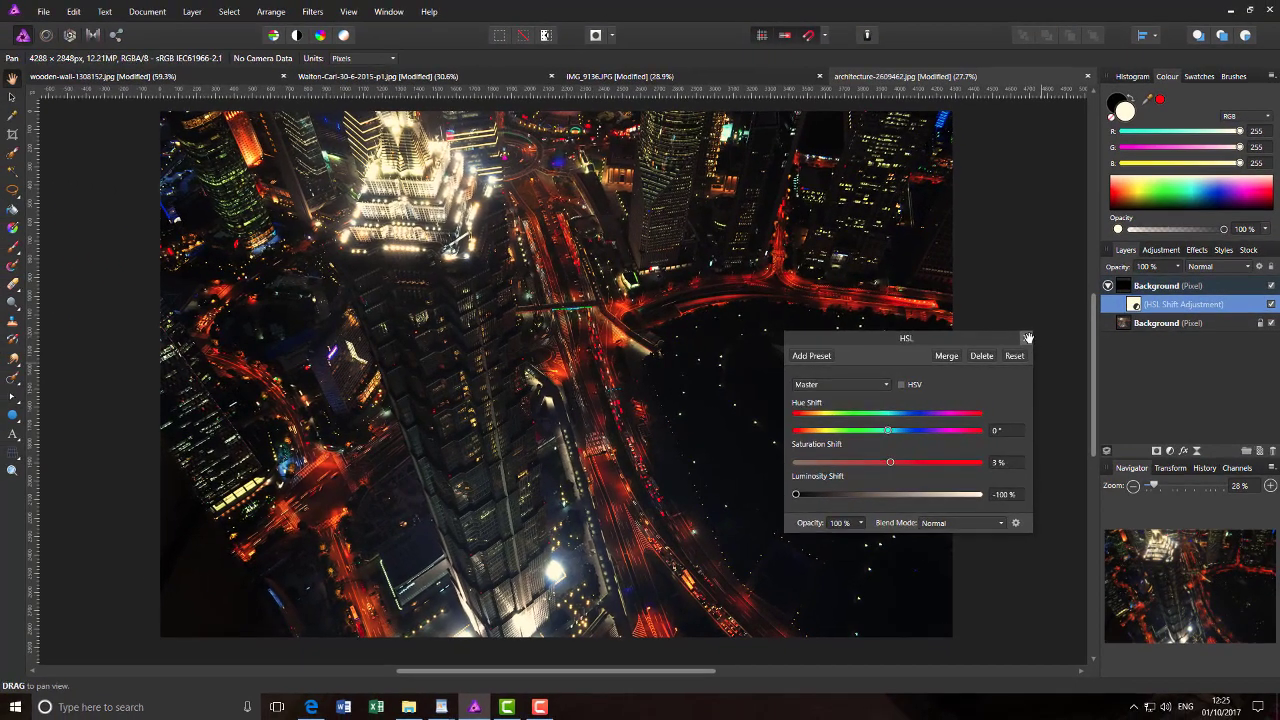
click(997, 335)
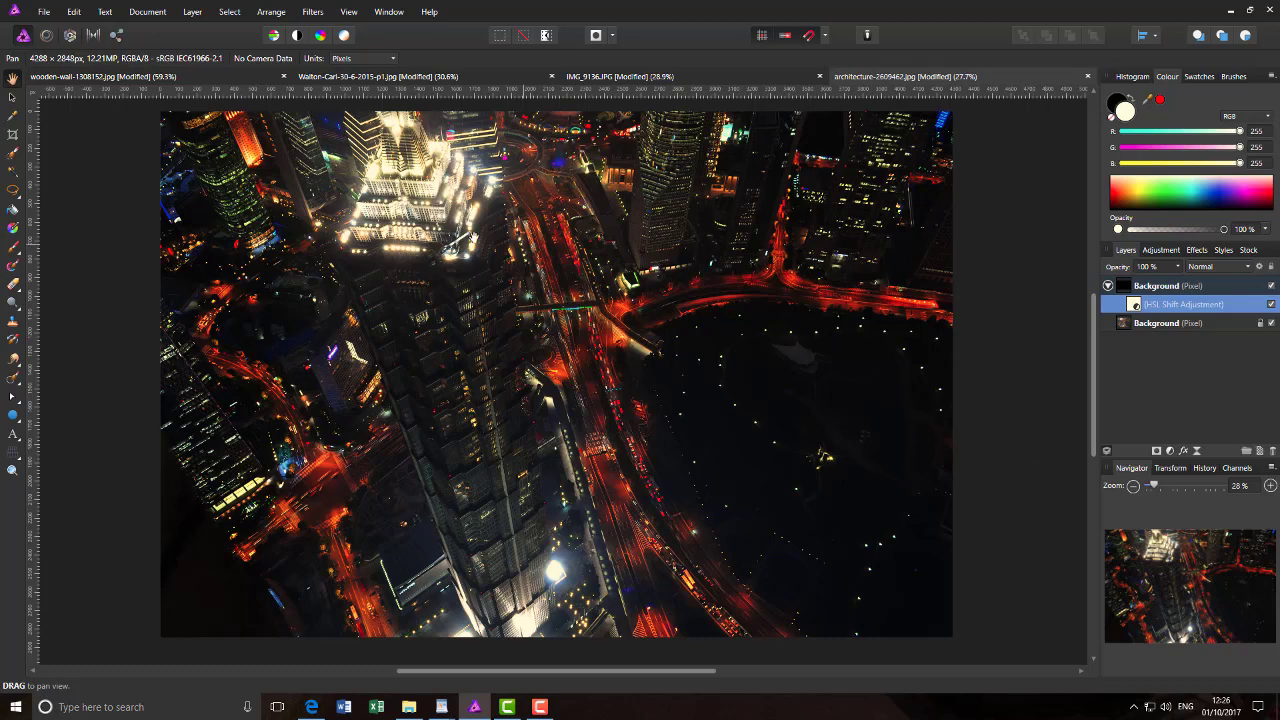
Compare the wooden-wall image with the beach portrait, picking the Selection Brush with W.
click(213, 78)
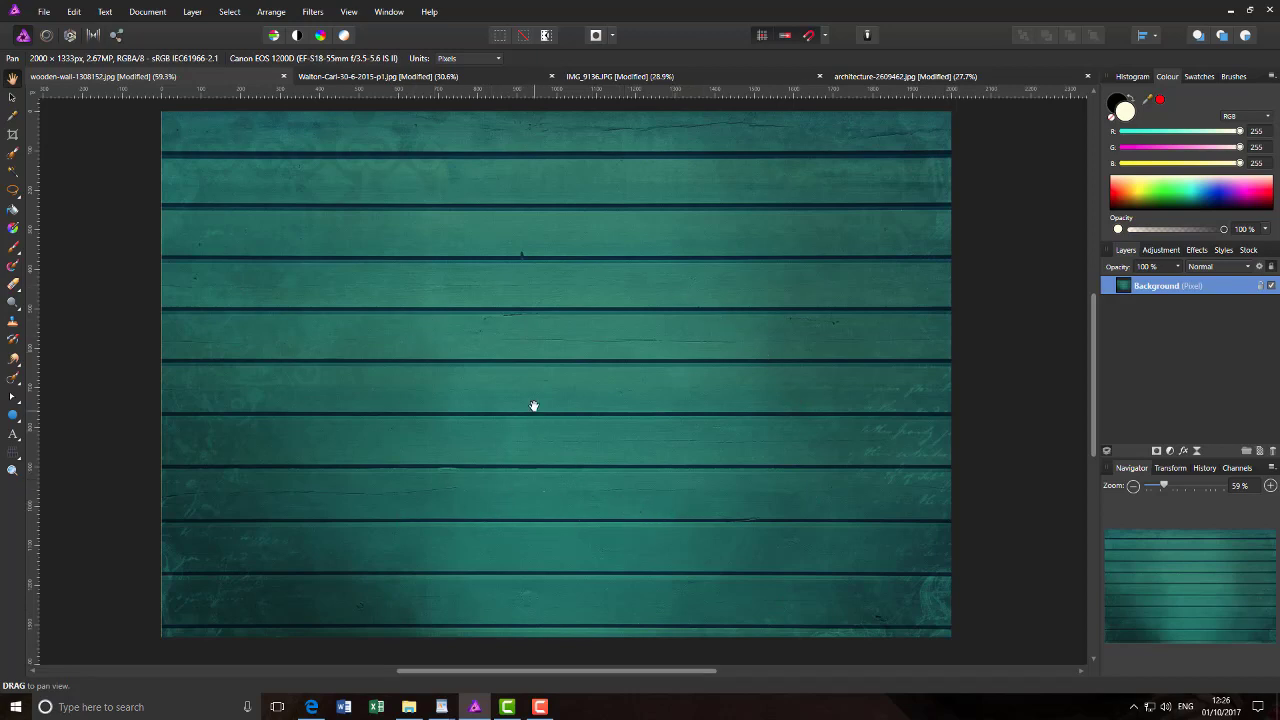
click(378, 77)
key(w)
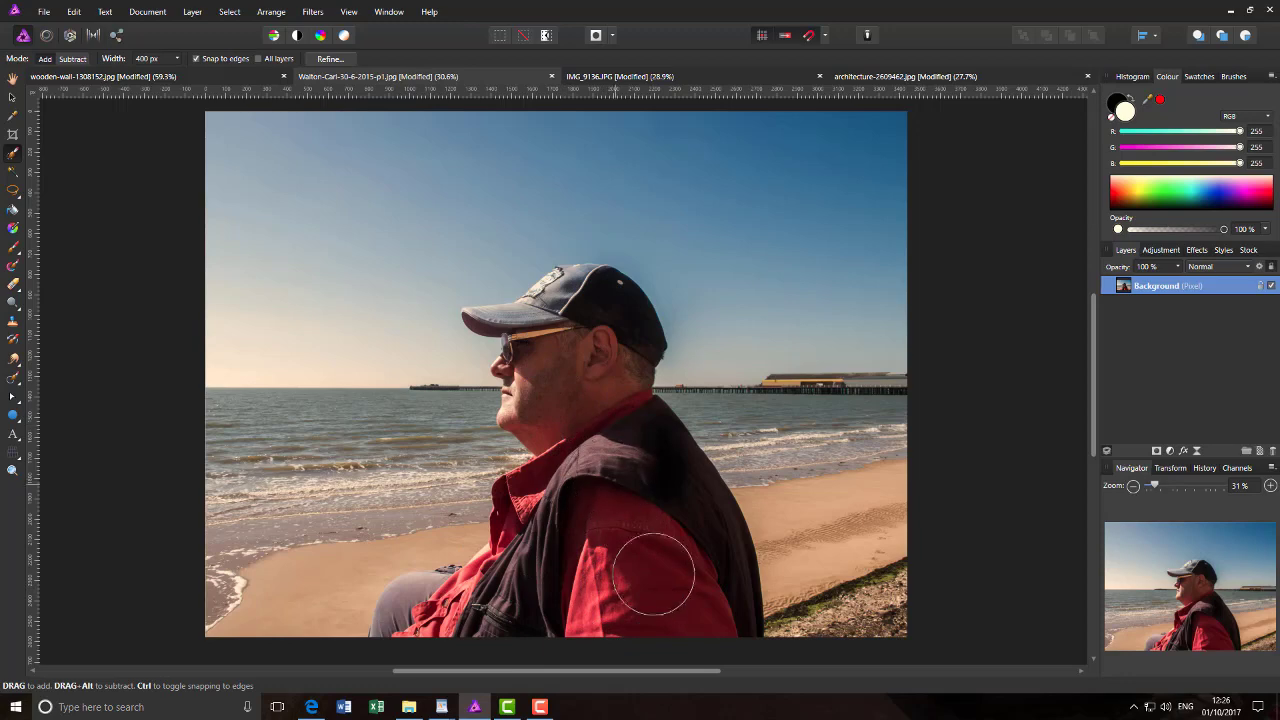
click(207, 80)
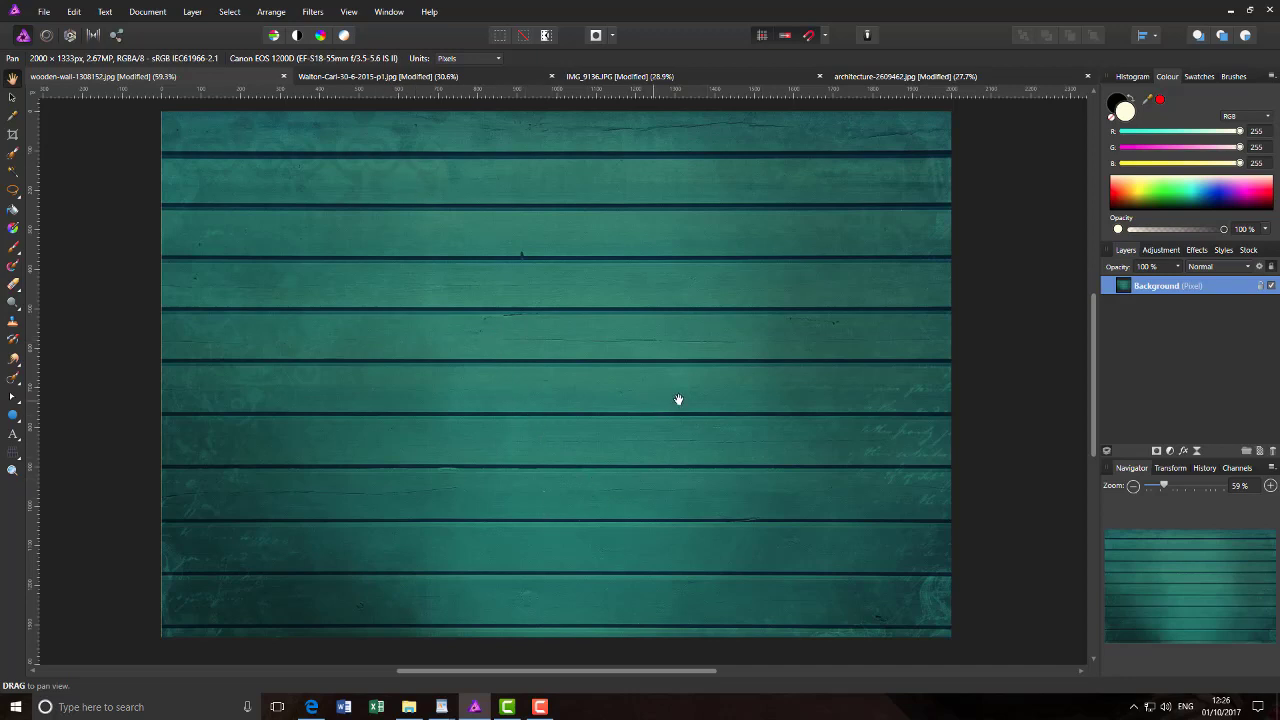
click(416, 79)
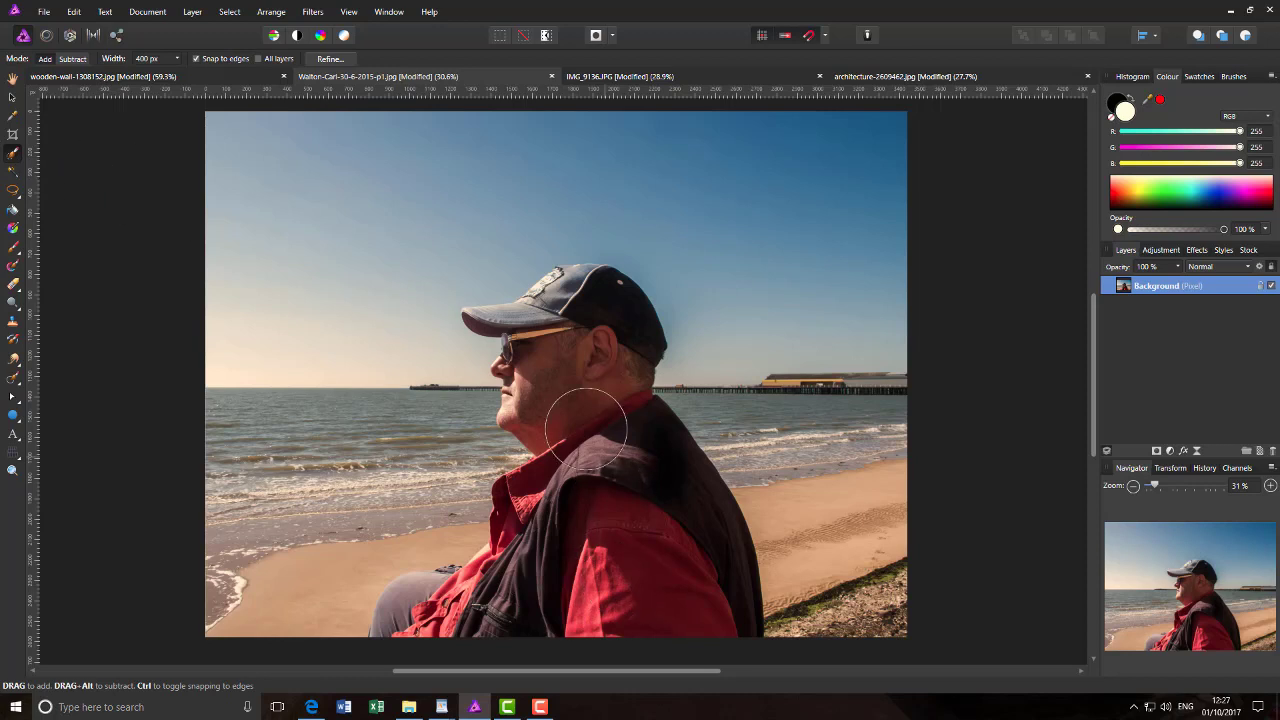
Paint a selection over the man, using a smaller brush for the top of the cap.
mouse_move(580, 414)
mouse_down()
mouse_move(607, 442)
mouse_move(618, 560)
mouse_move(592, 586)
mouse_move(564, 586)
mouse_move(544, 542)
mouse_move(533, 584)
mouse_move(539, 557)
mouse_move(509, 602)
mouse_move(434, 629)
mouse_move(391, 664)
mouse_move(431, 668)
mouse_move(574, 511)
mouse_move(568, 372)
mouse_move(562, 309)
mouse_up()
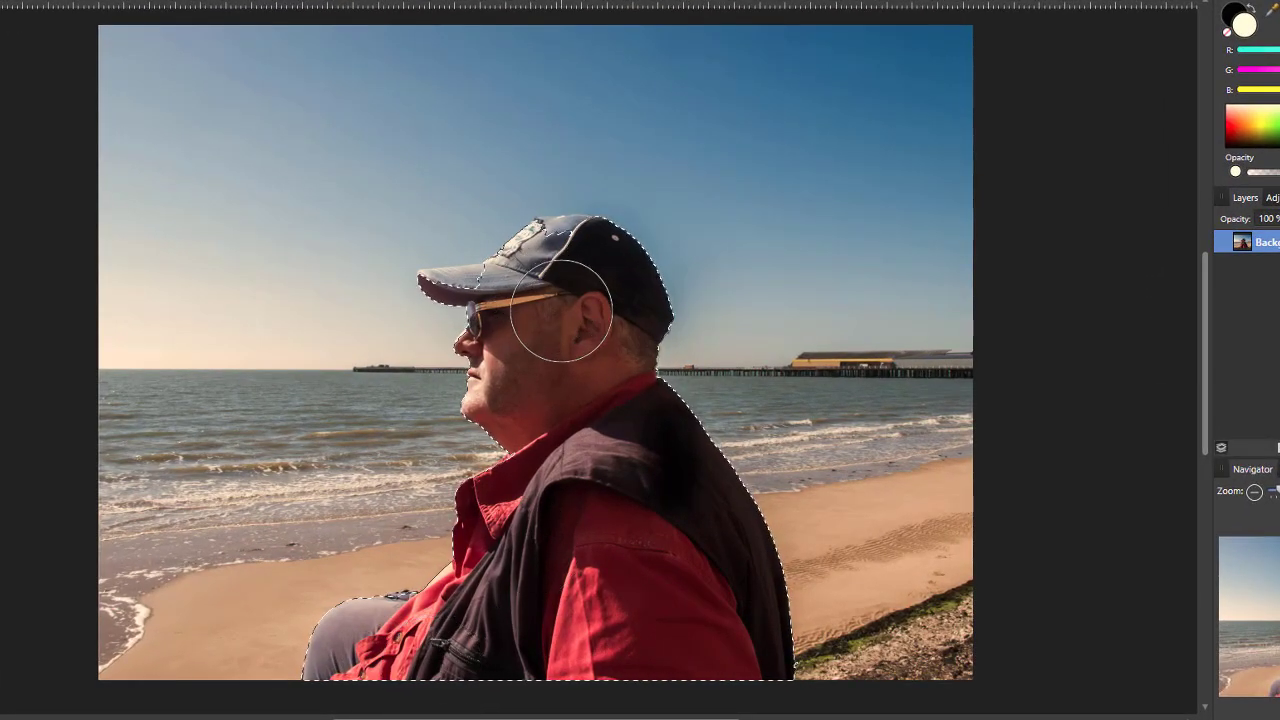
key(bracketleft)
key(bracketleft)
key(bracketleft)
key(bracketleft)
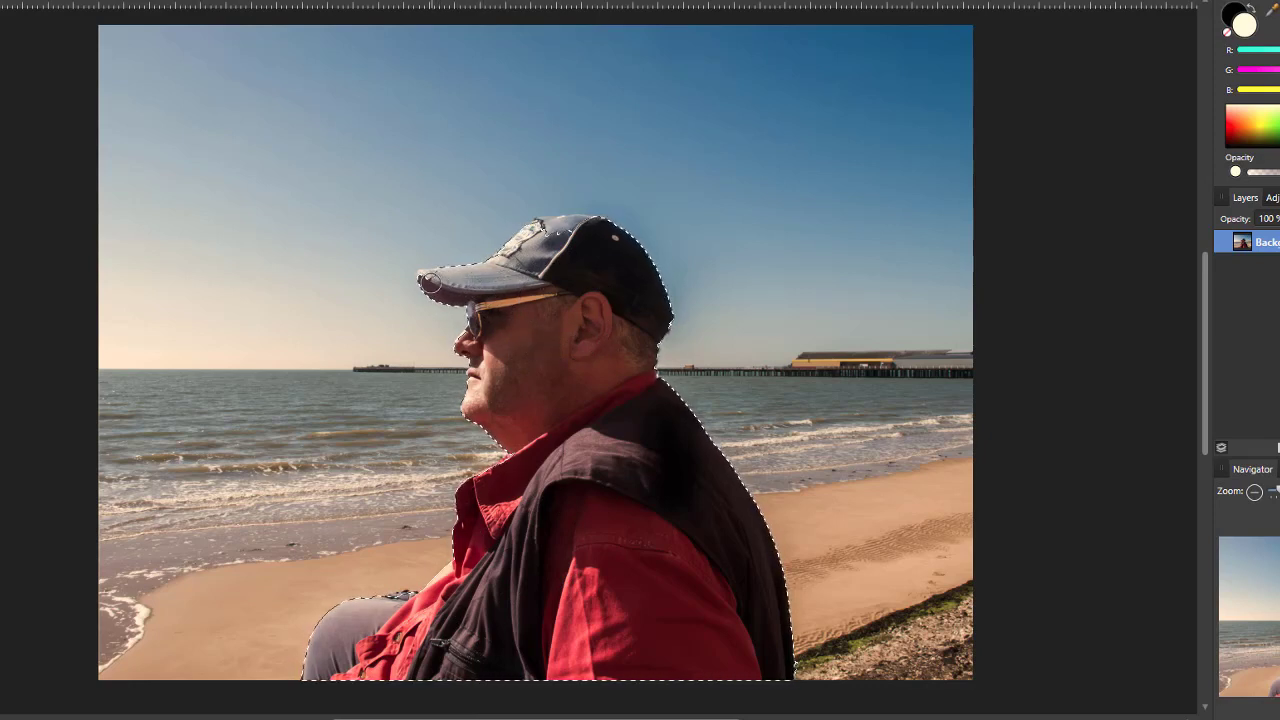
drag(562, 232, 605, 262)
mouse_move(399, 601)
mouse_down()
mouse_move(467, 636)
mouse_move(449, 663)
mouse_move(391, 669)
mouse_move(669, 673)
mouse_up()
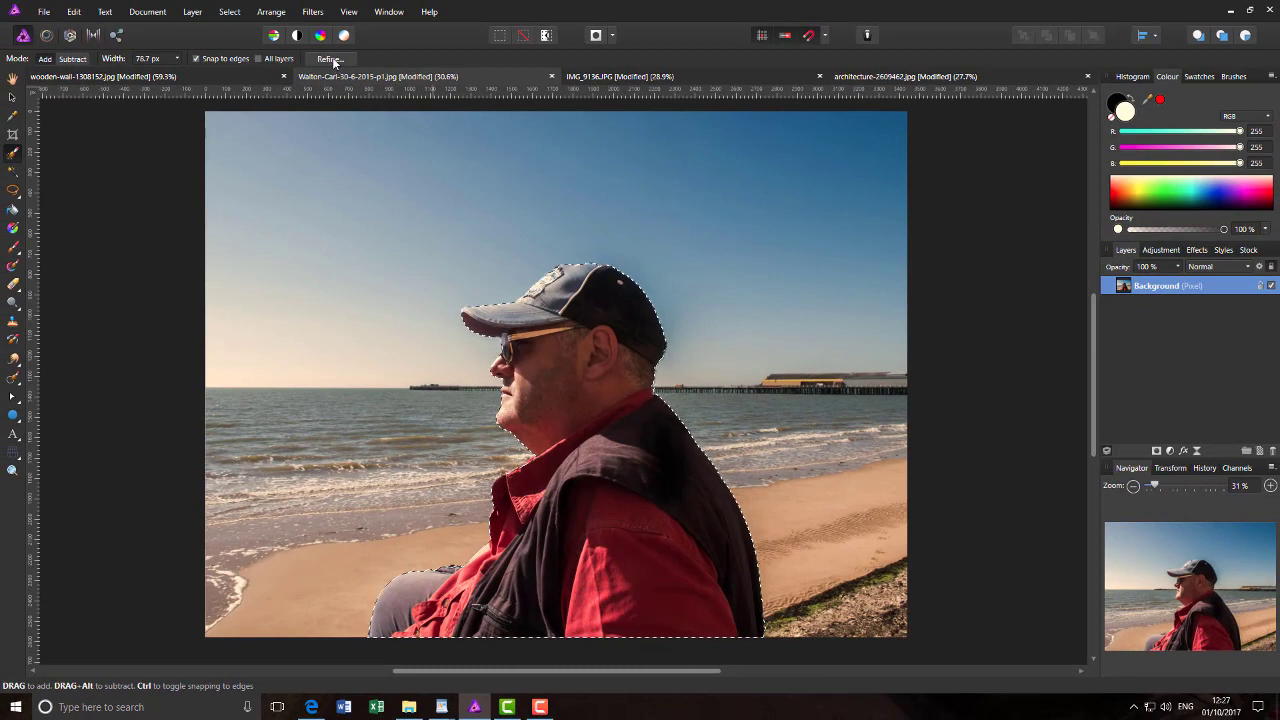
Refine the selection with a 1 px feather and apply it.
click(331, 58)
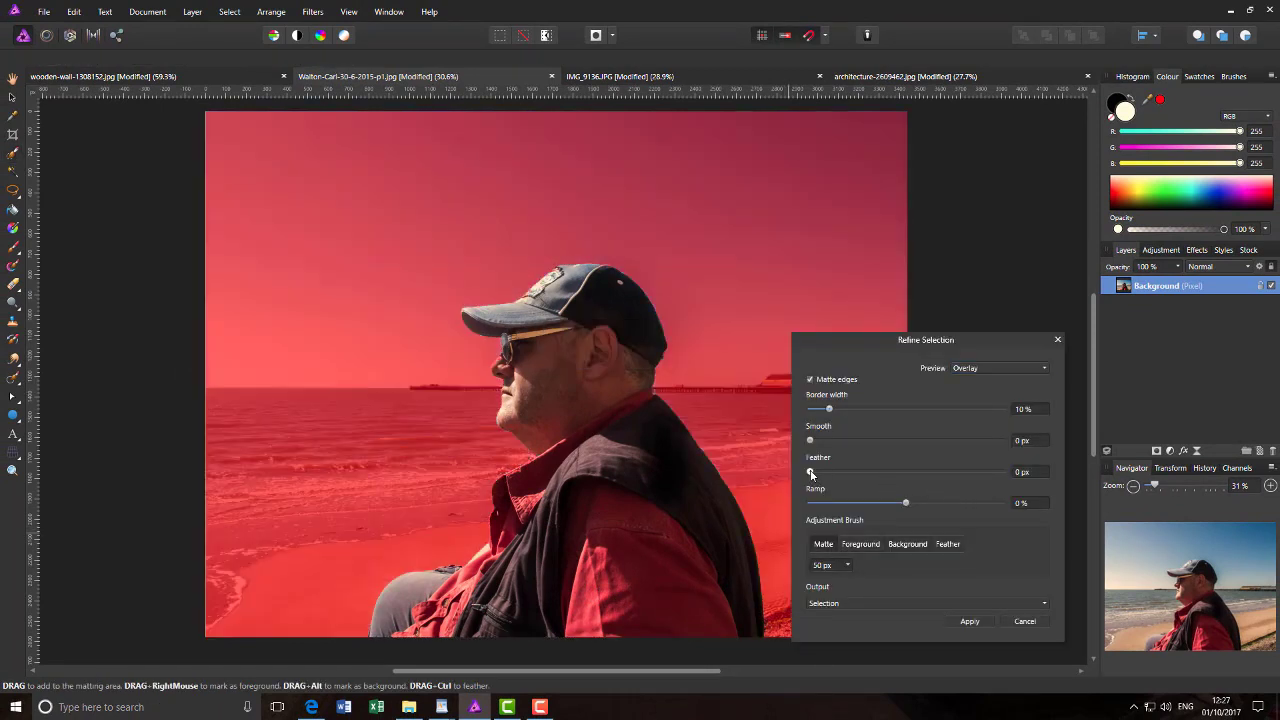
drag(811, 474, 813, 474)
click(978, 623)
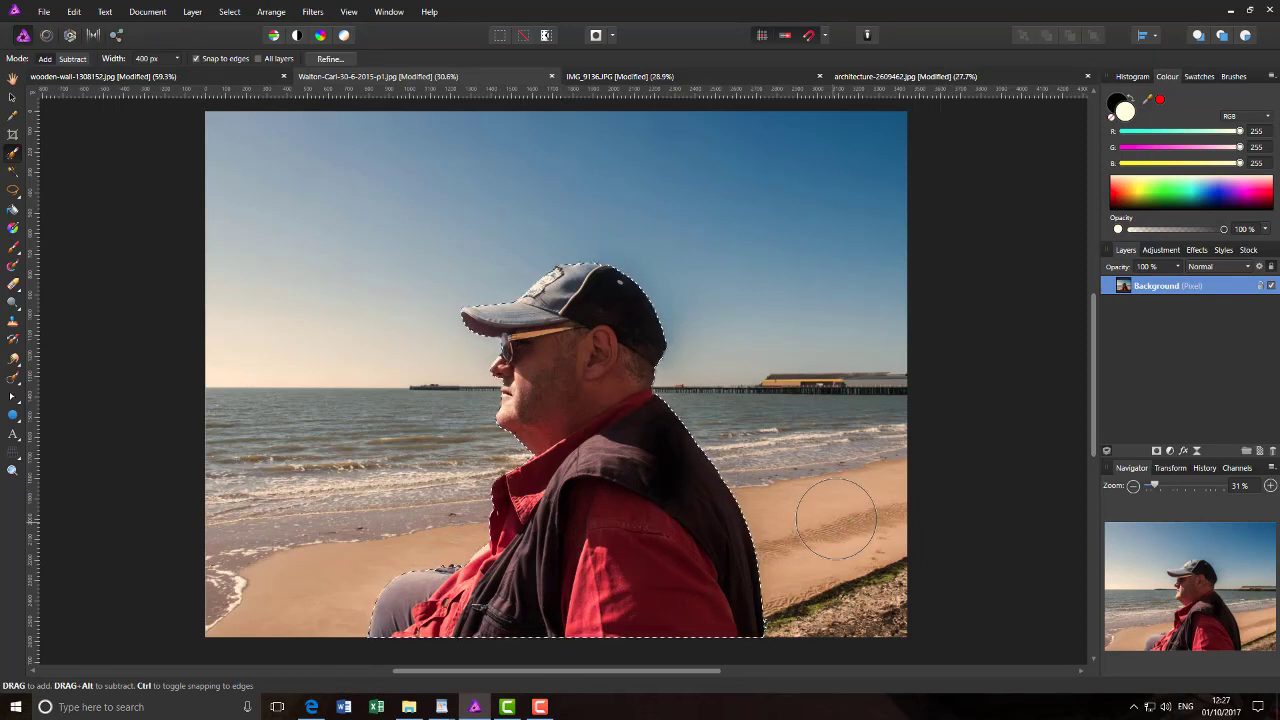
Duplicate the selected man onto his own layer, check the cutout, and copy that layer.
key(ctrl+j)
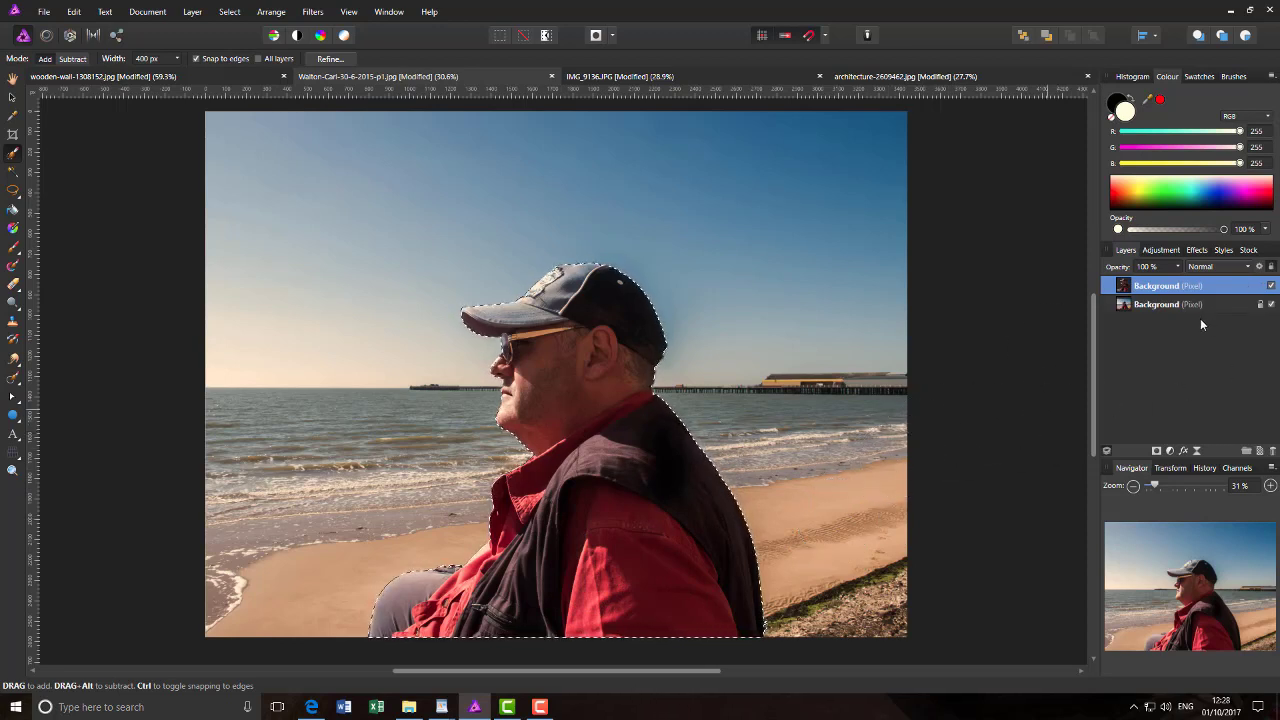
key(ctrl+d)
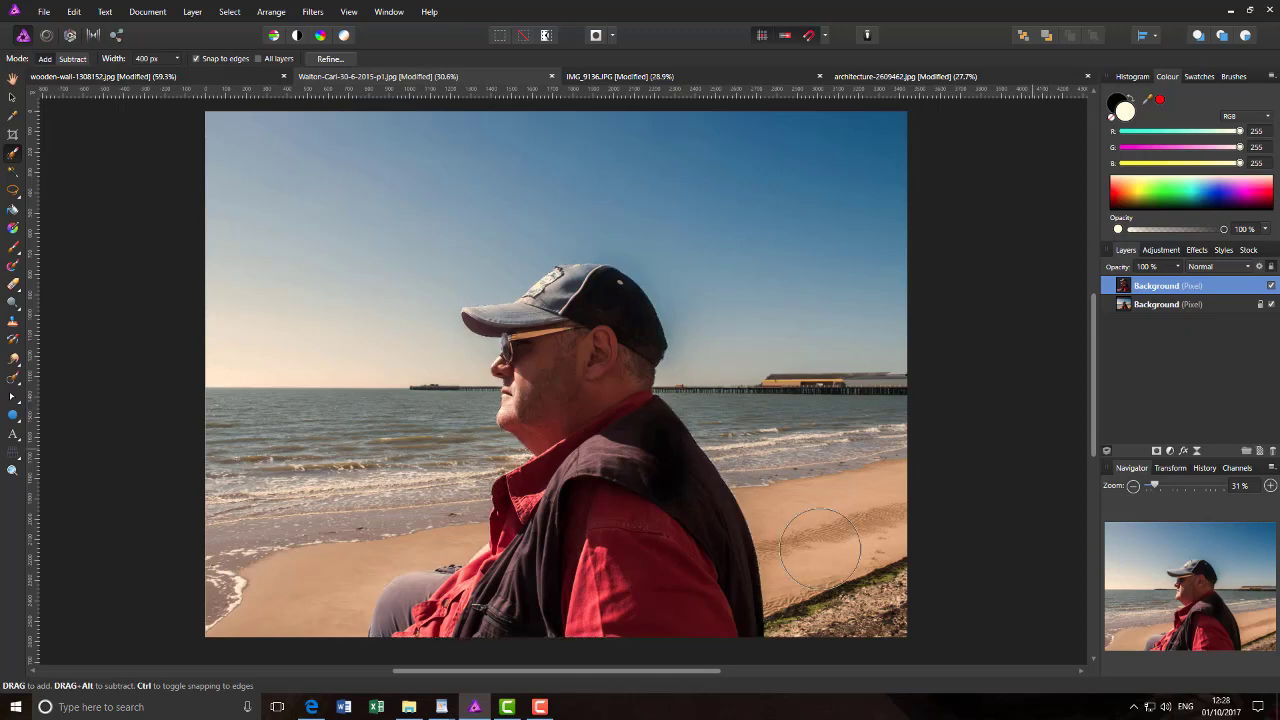
click(1271, 304)
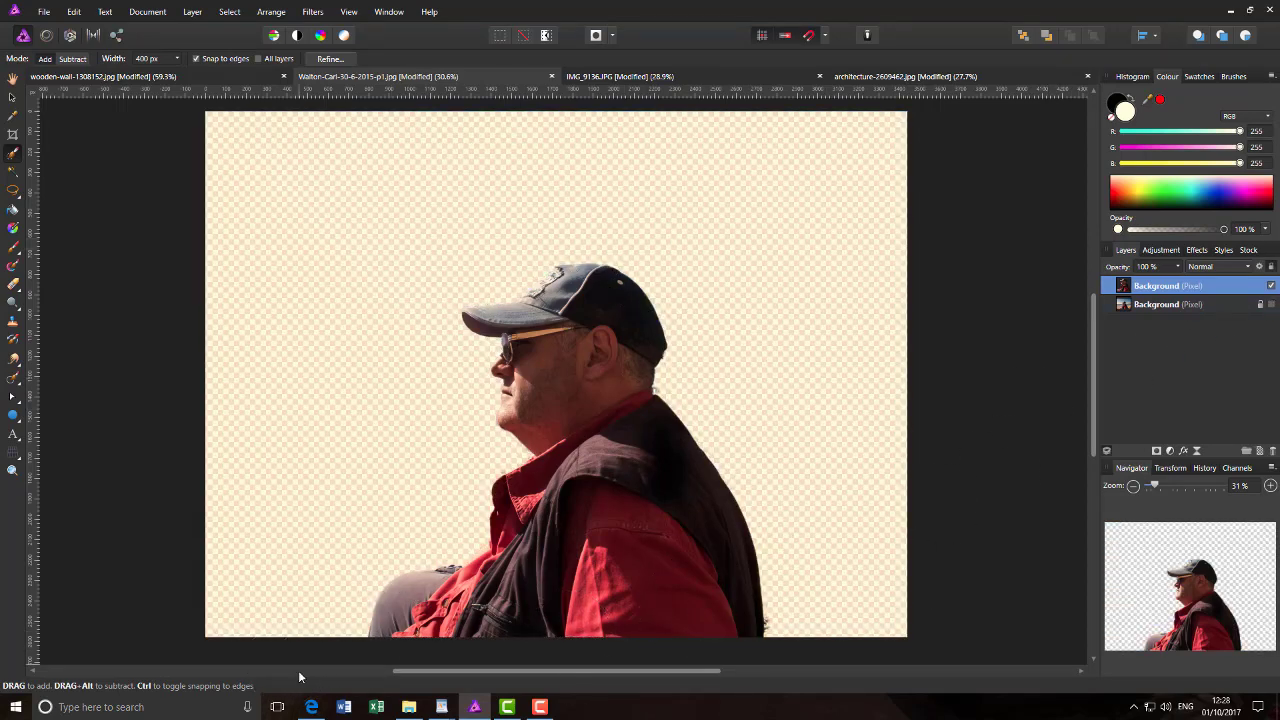
click(1271, 304)
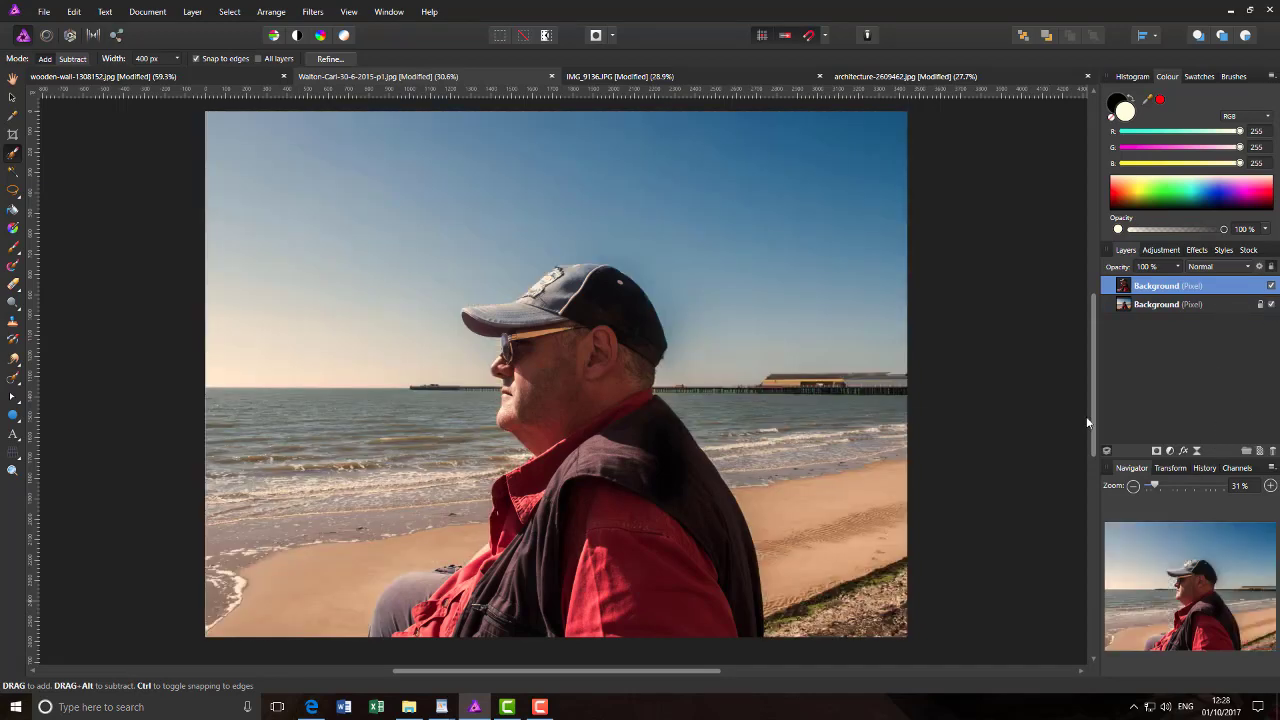
right_click(1151, 290)
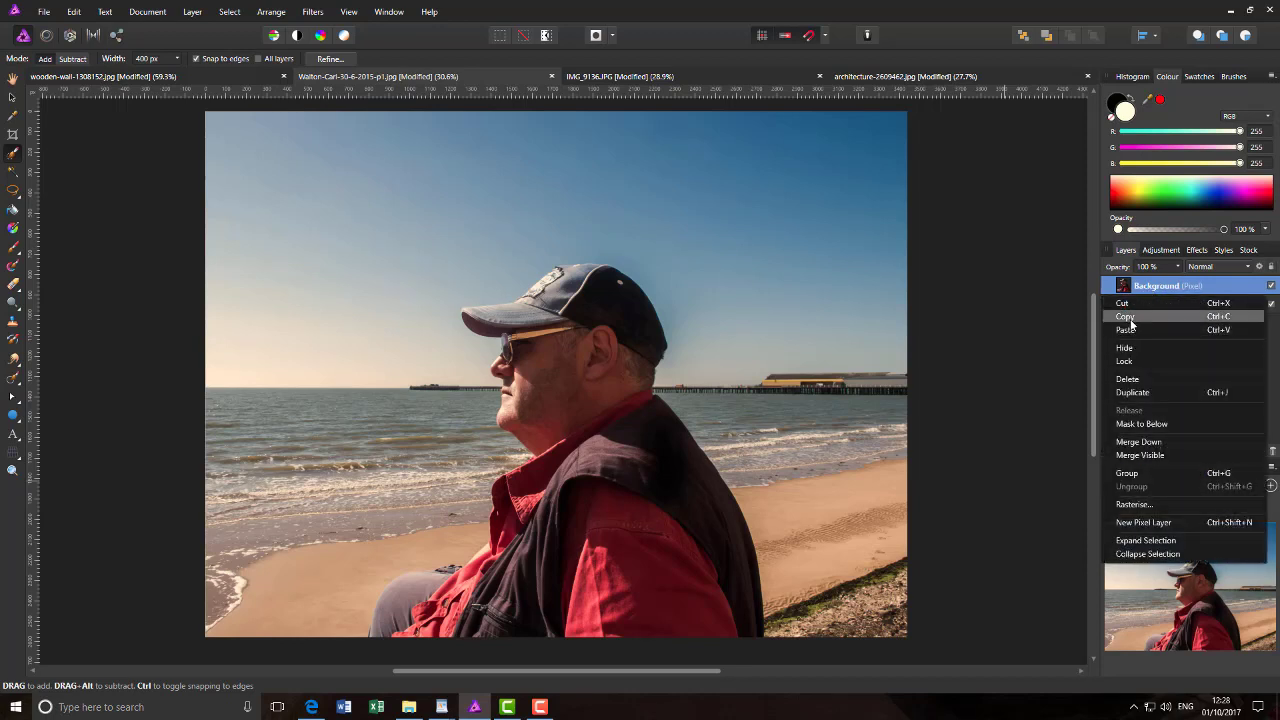
click(1128, 317)
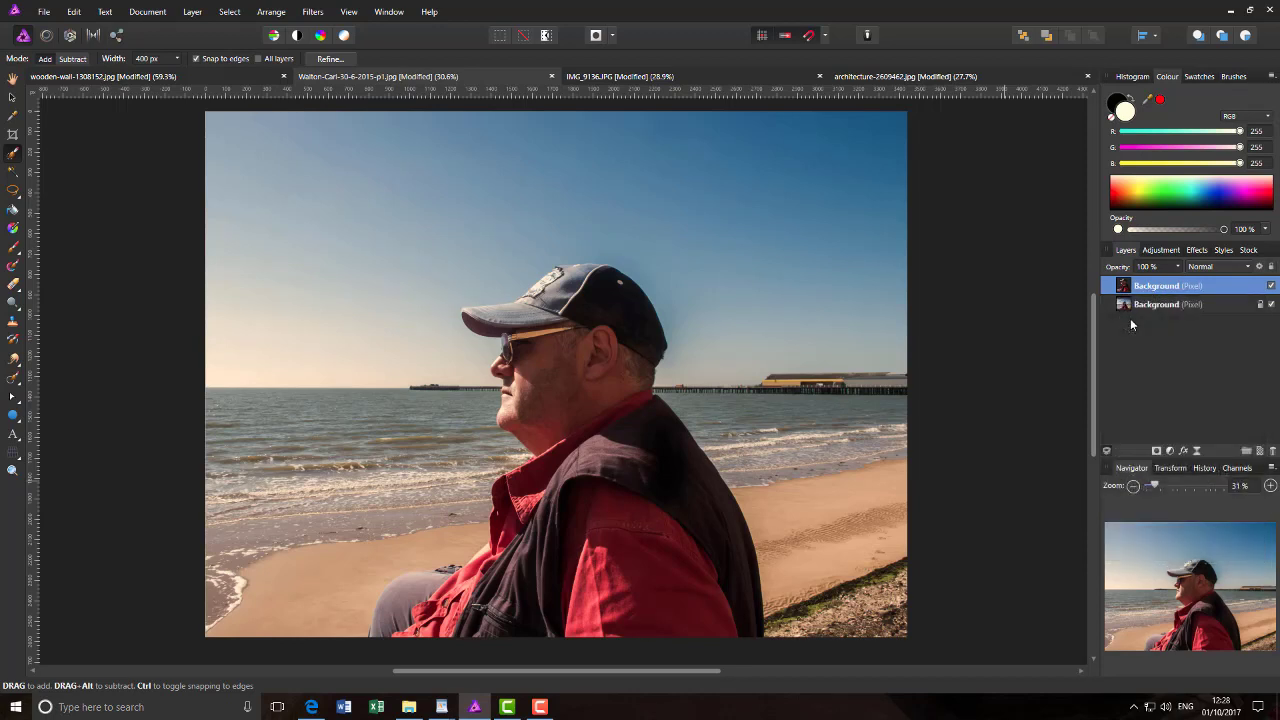
Paste the portrait into the teal wooden-wall image and drag it to the centre of the wall.
click(142, 78)
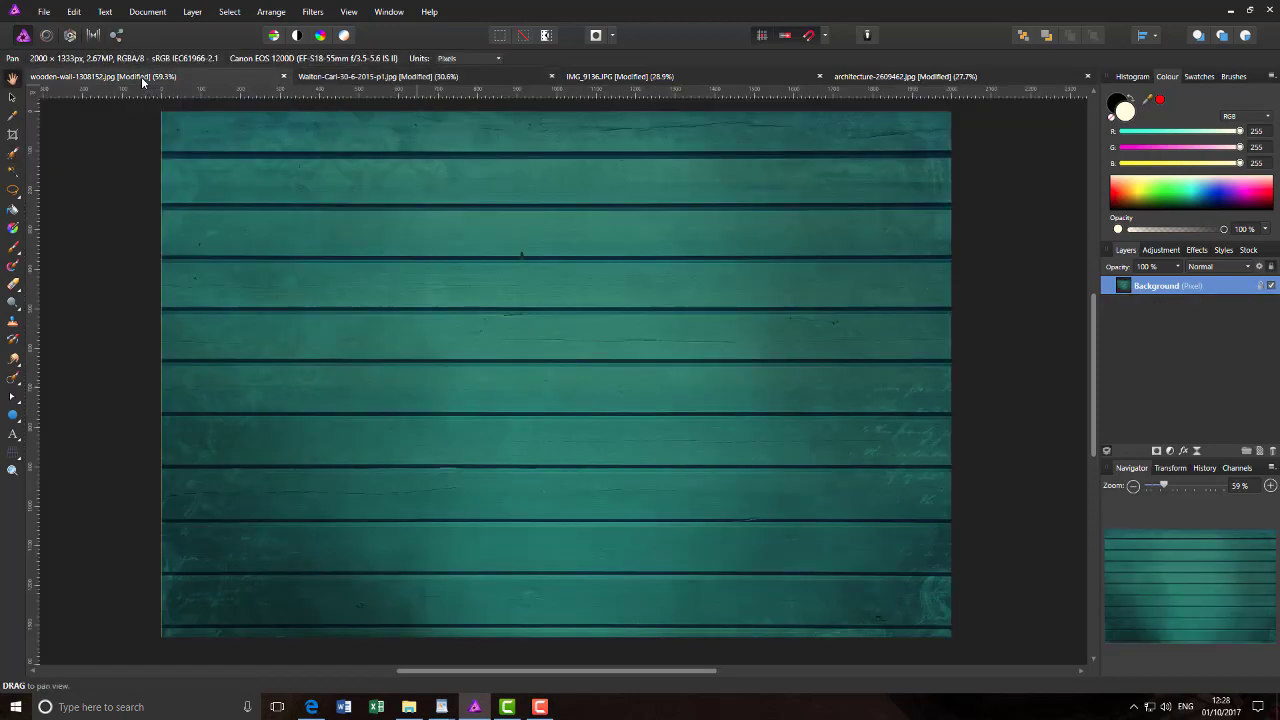
click(80, 18)
click(83, 96)
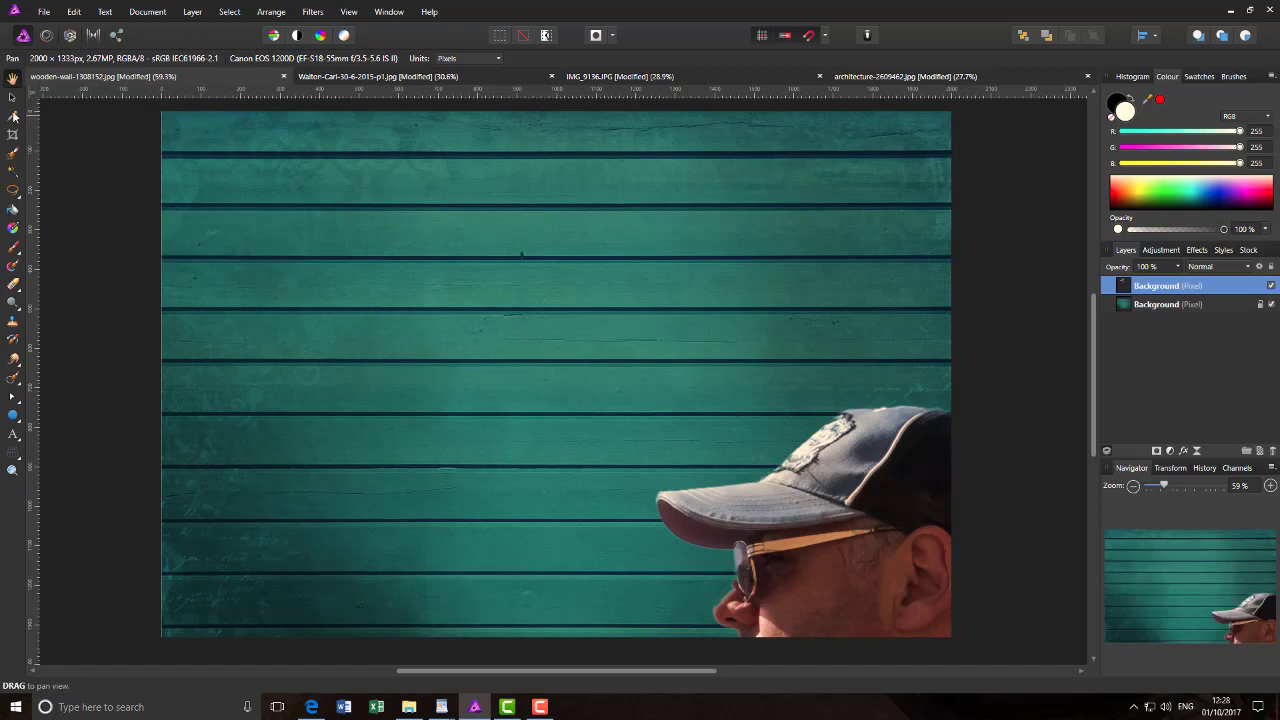
click(12, 97)
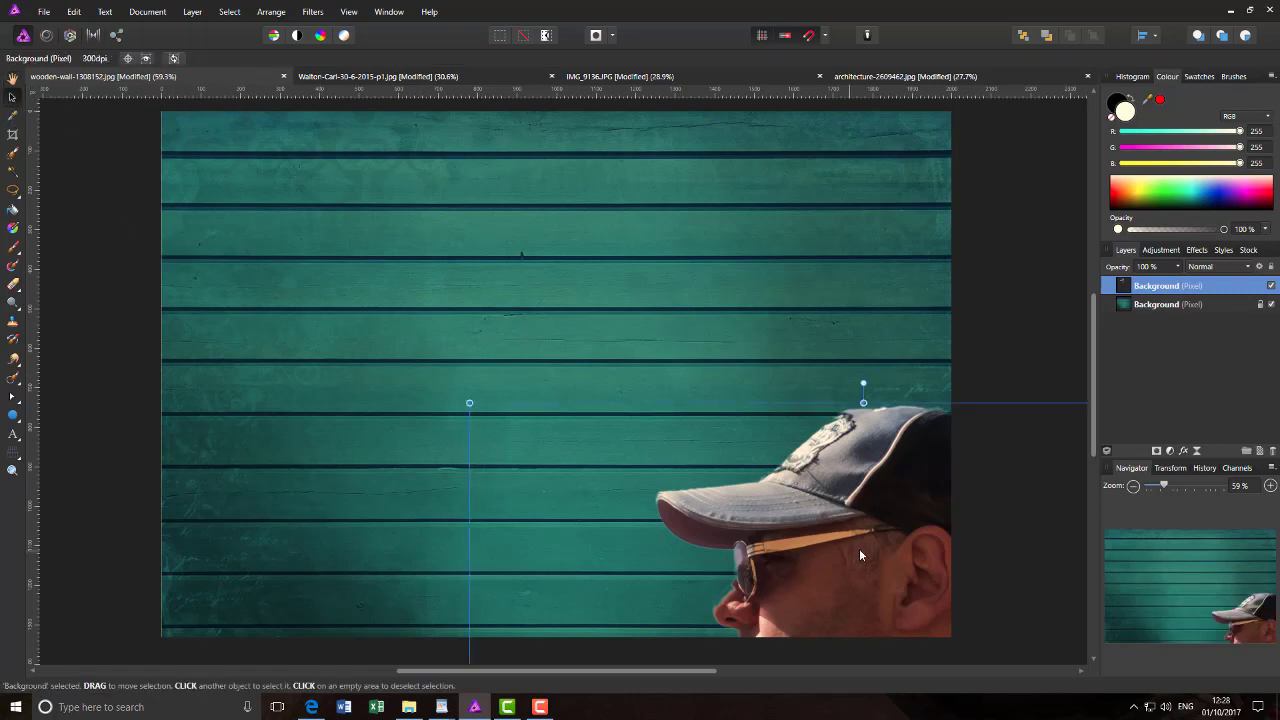
drag(853, 569, 584, 316)
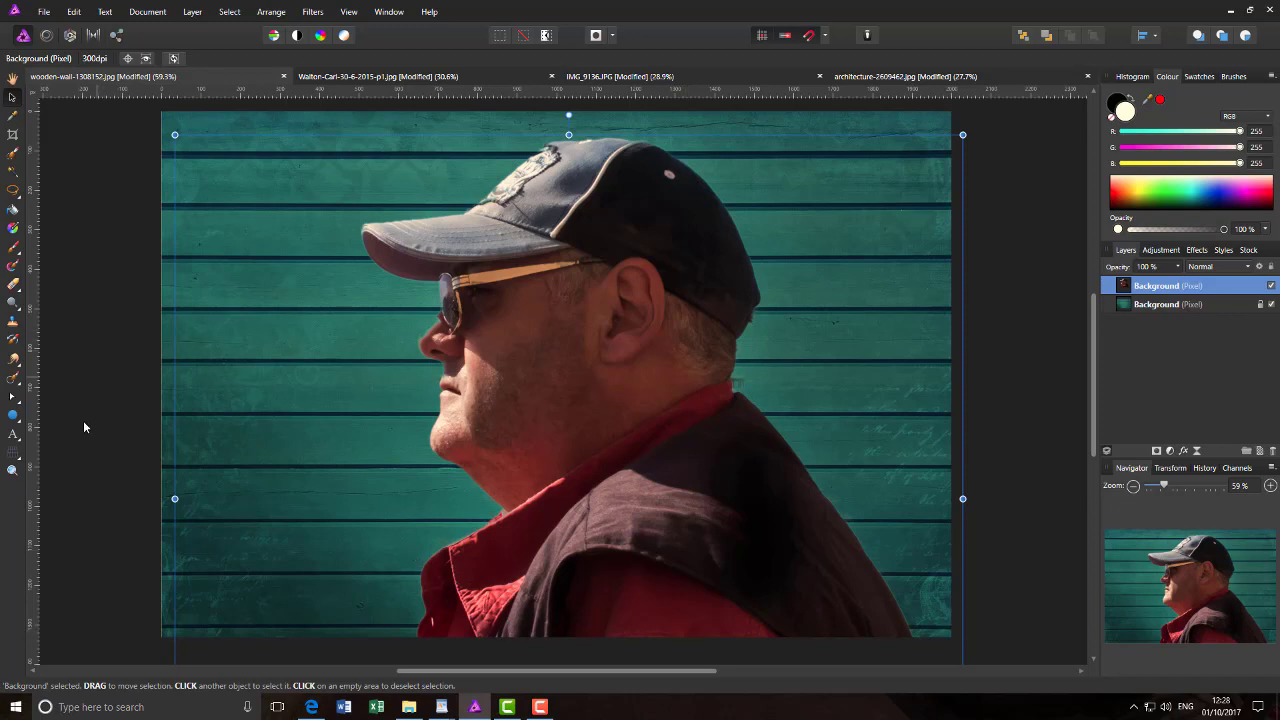
click(13, 78)
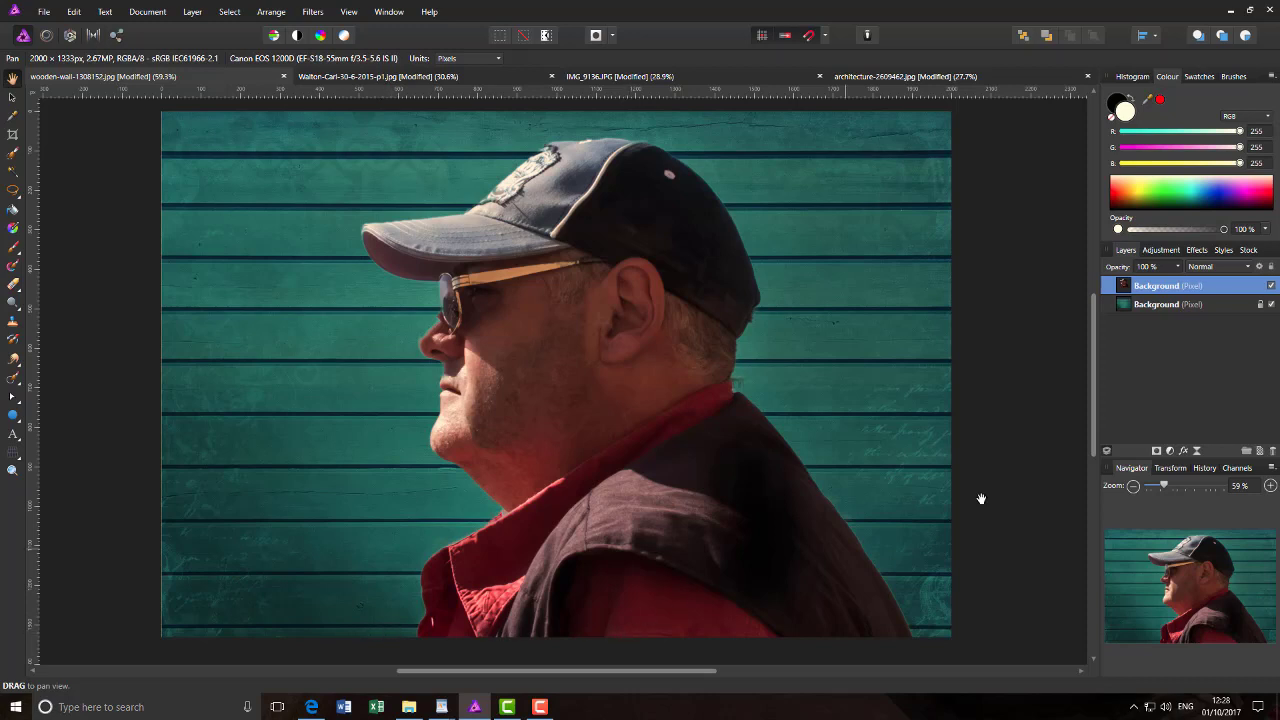
Duplicate the teal wall Background layer and move the copy above the portrait layer.
click(1160, 304)
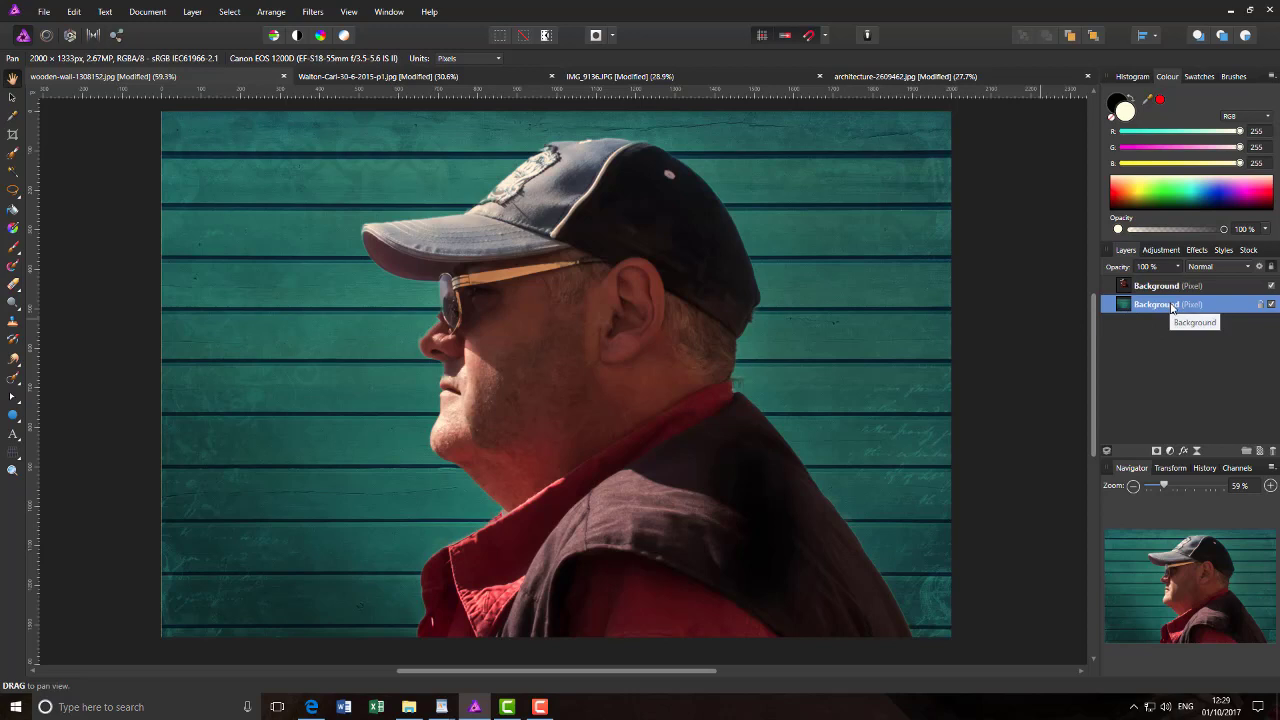
right_click(1171, 306)
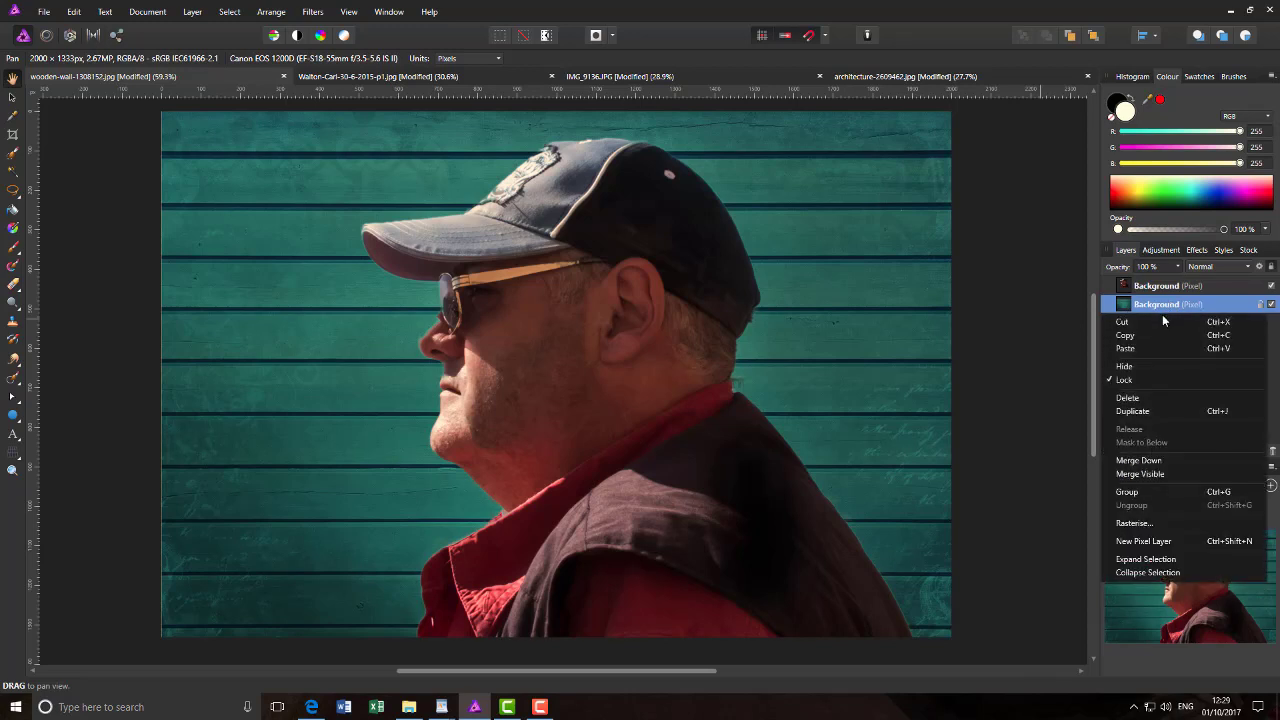
click(1147, 412)
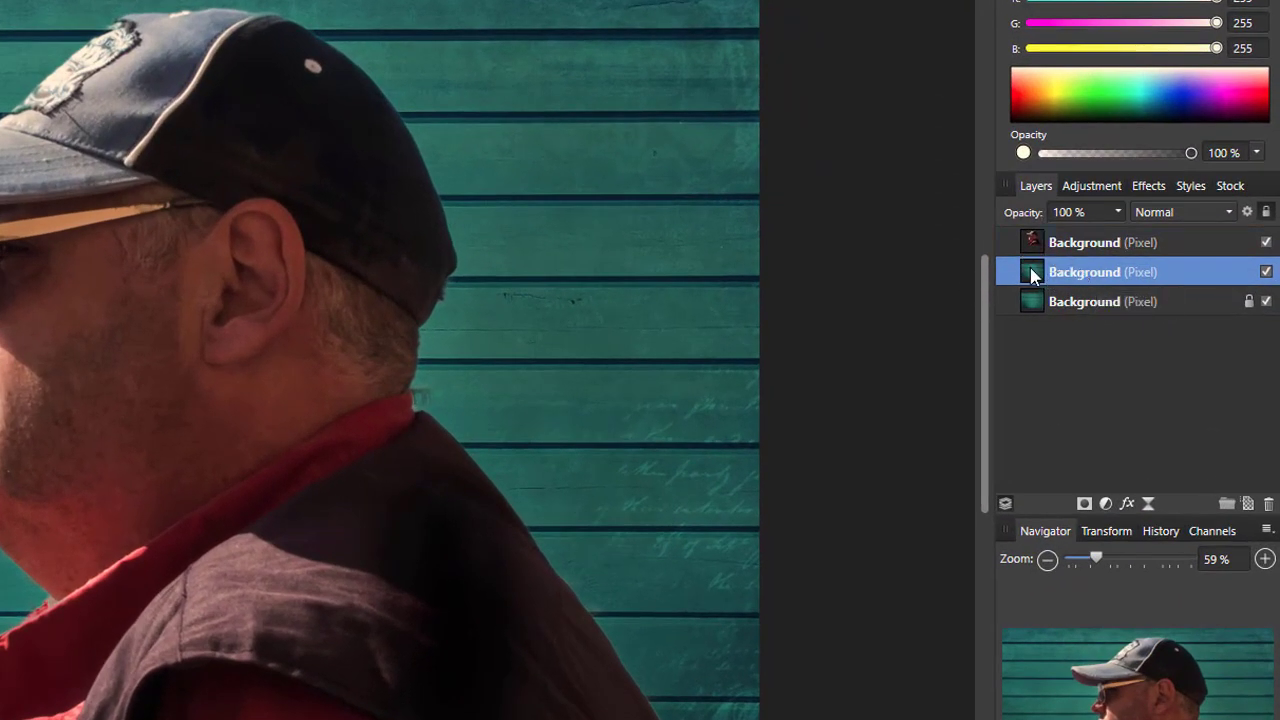
drag(1034, 262, 1032, 226)
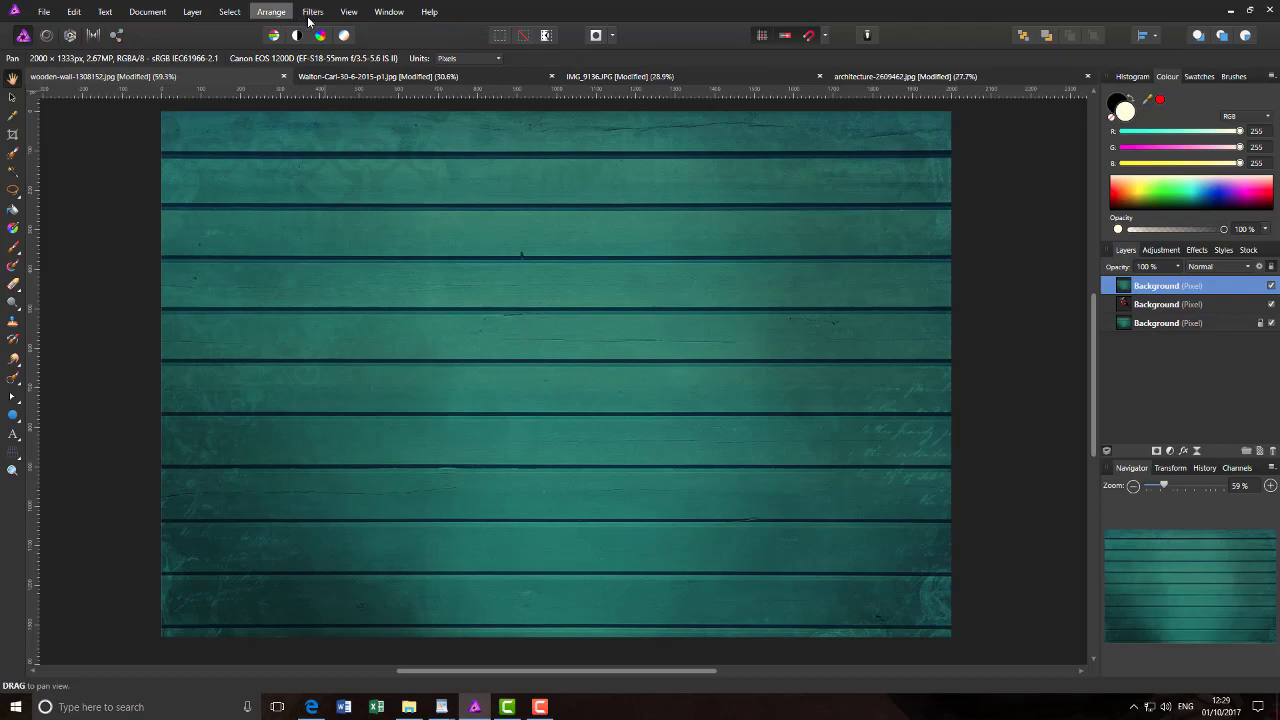
Apply an Average blur to the top wall copy and clip it inside the portrait layer.
click(314, 13)
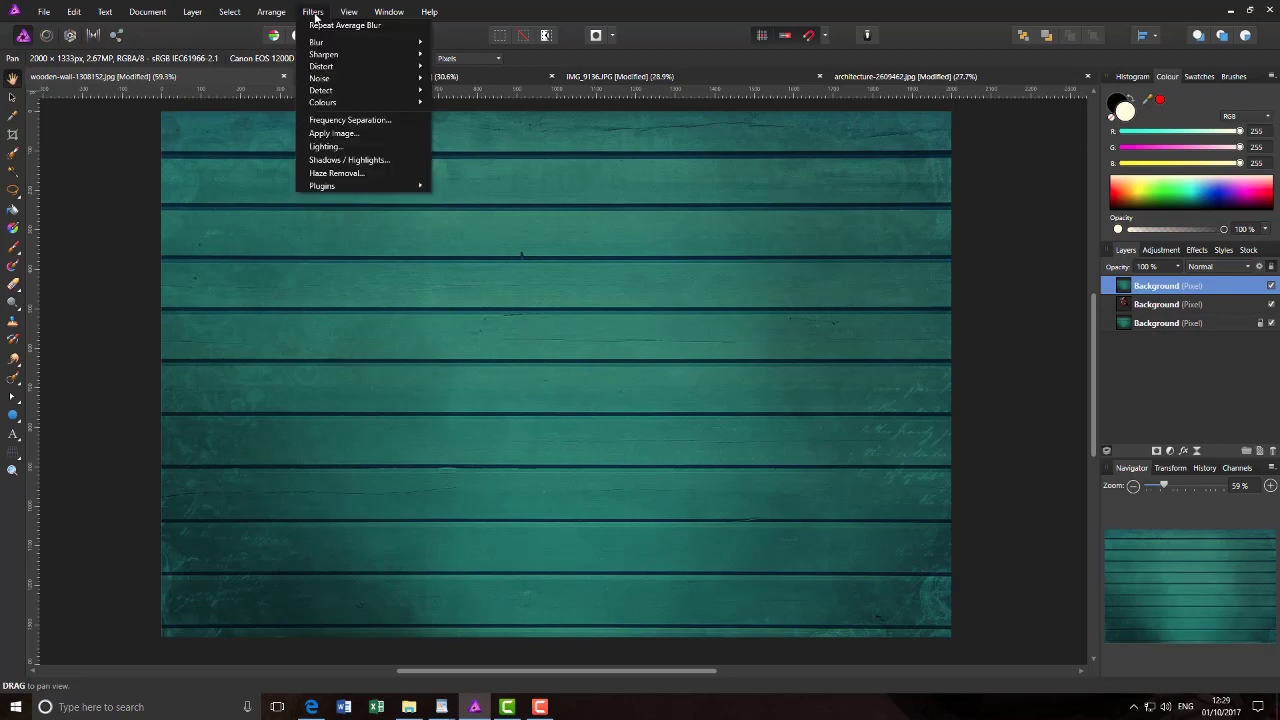
mouse_move(359, 41)
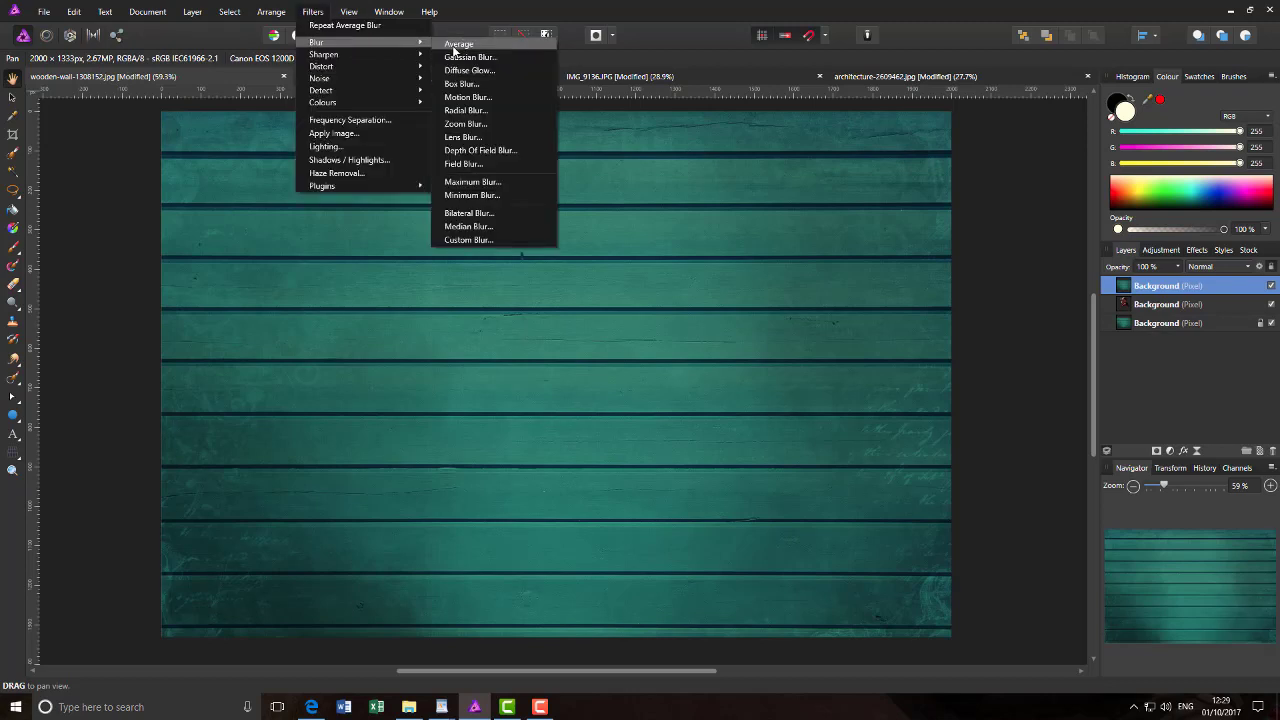
click(457, 45)
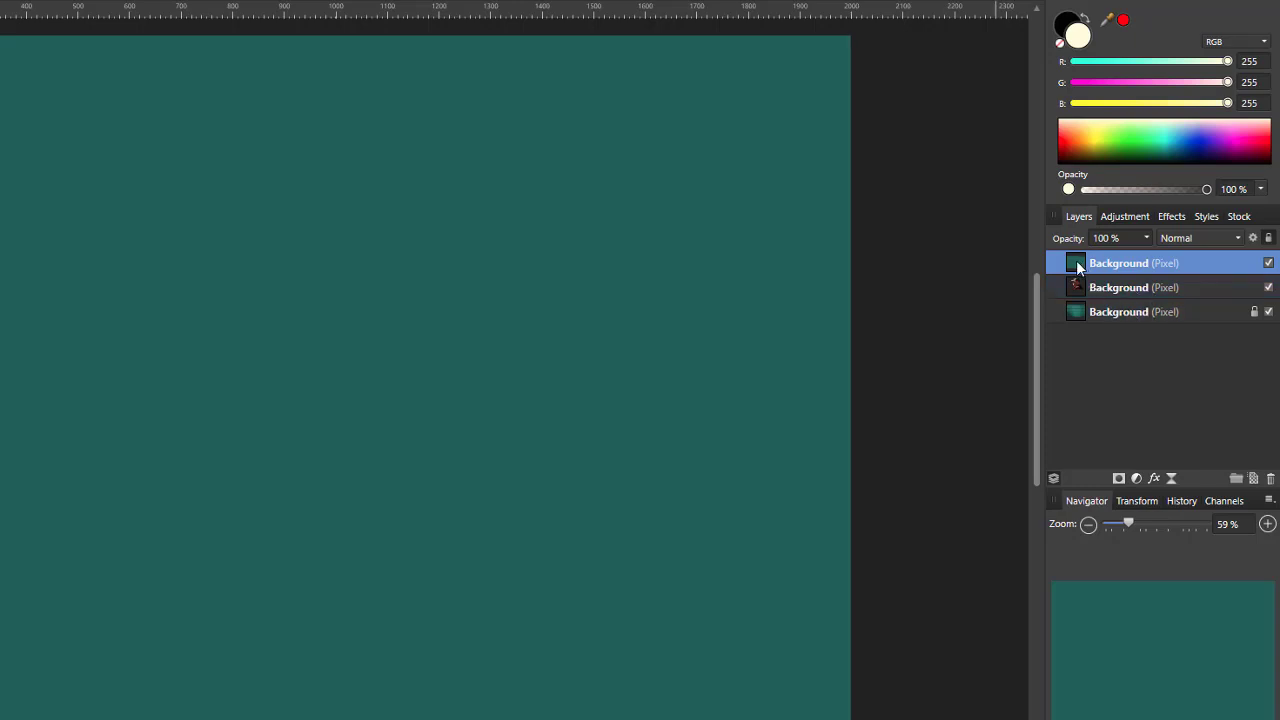
drag(1078, 266, 1104, 288)
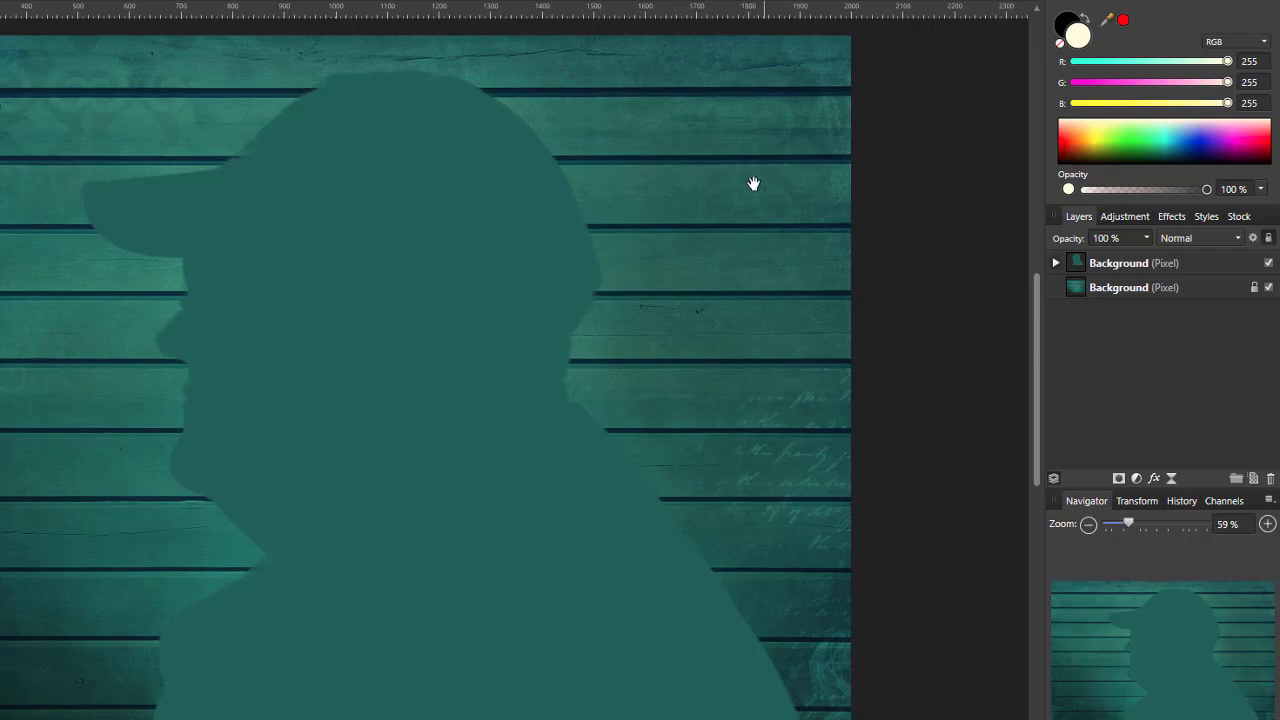
Set the clipped teal layer's blend mode to Soft Light and expand the portrait layer.
click(1239, 240)
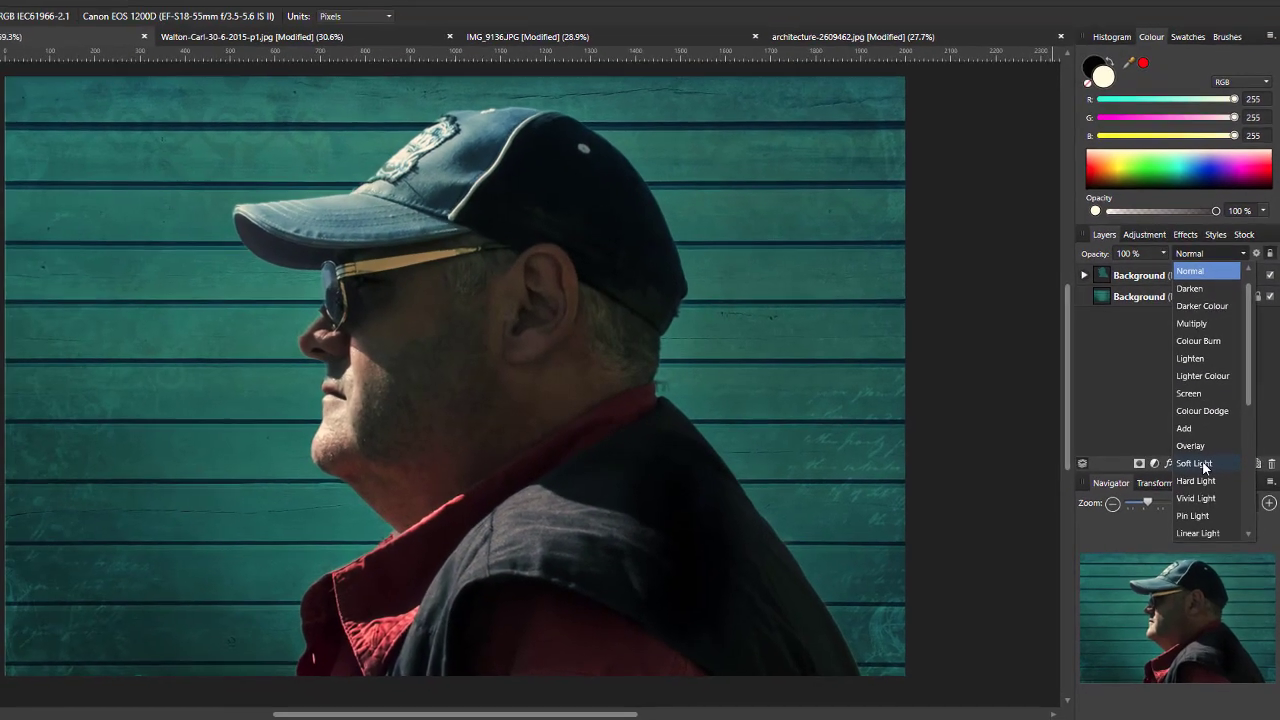
click(1191, 475)
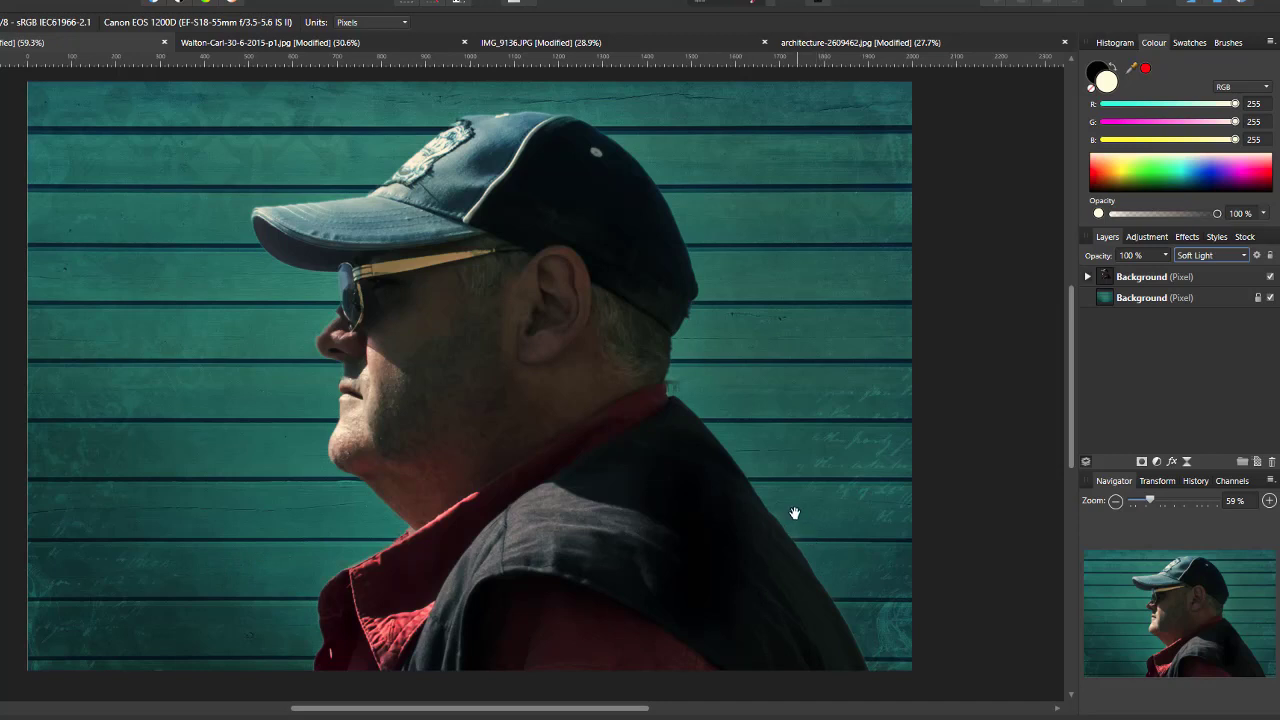
click(1088, 277)
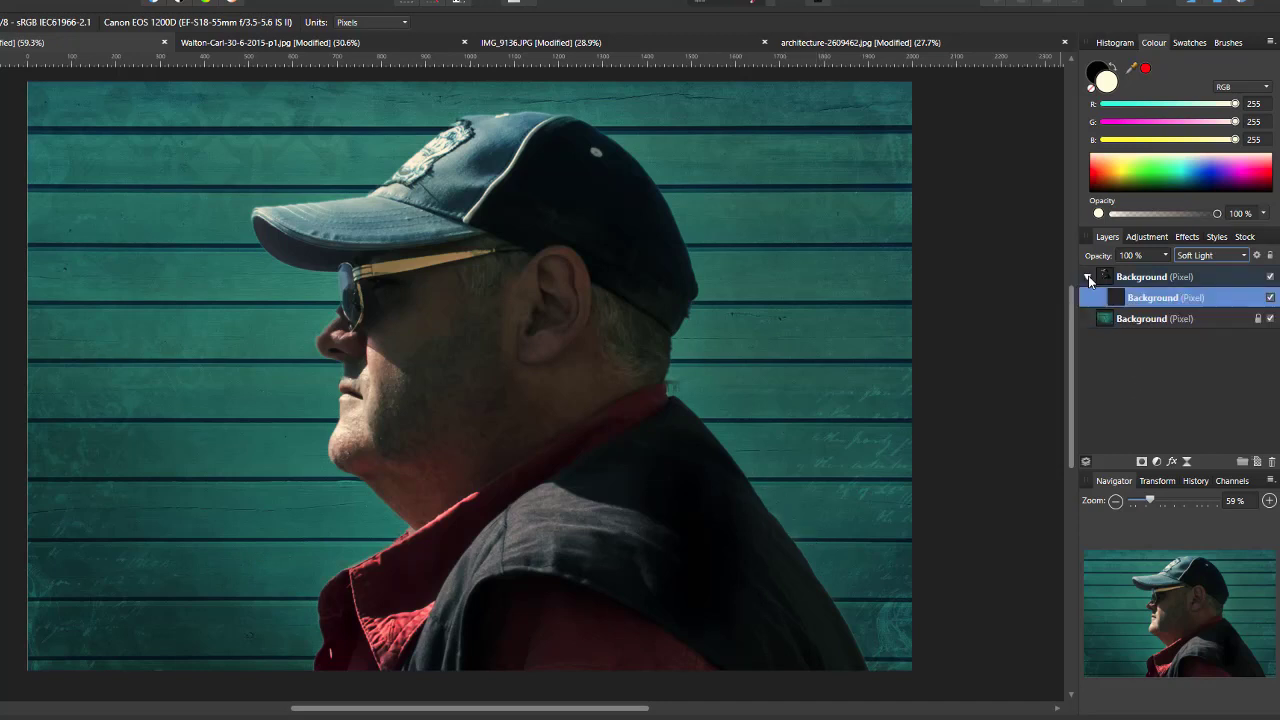
Add an HSL adjustment to the portrait with -19% luminosity and -23% saturation.
click(1156, 461)
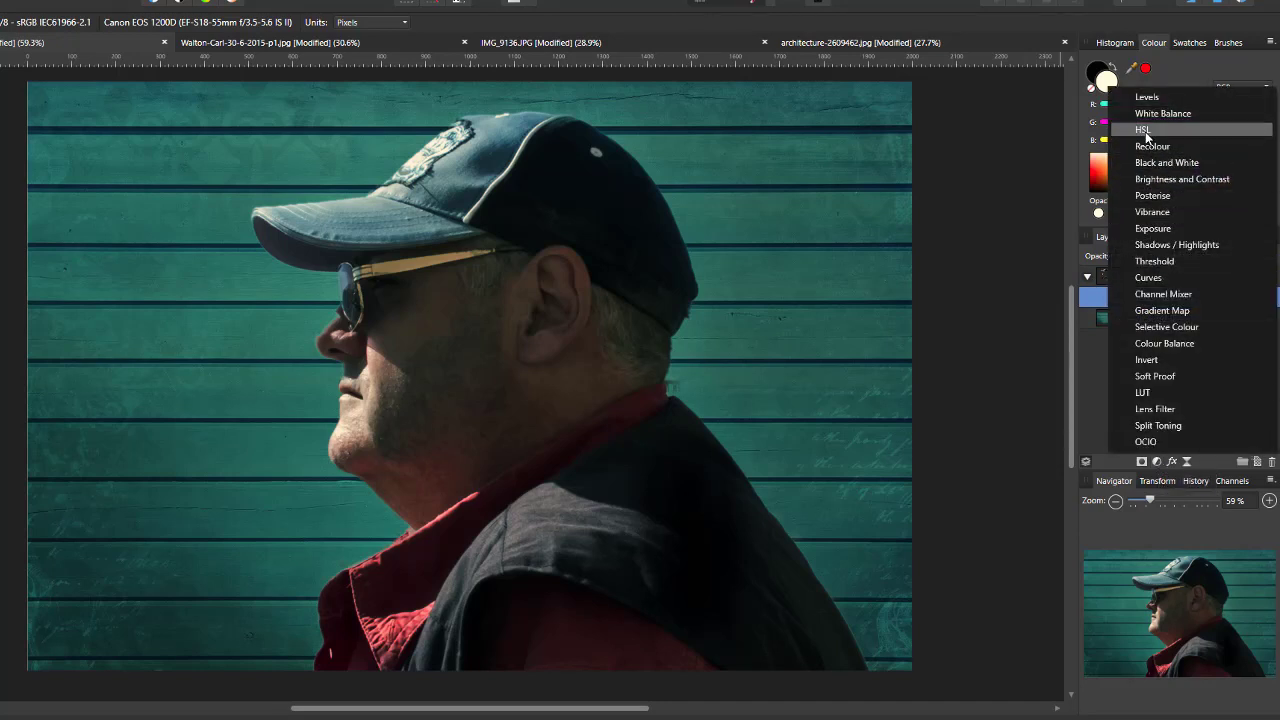
click(1145, 130)
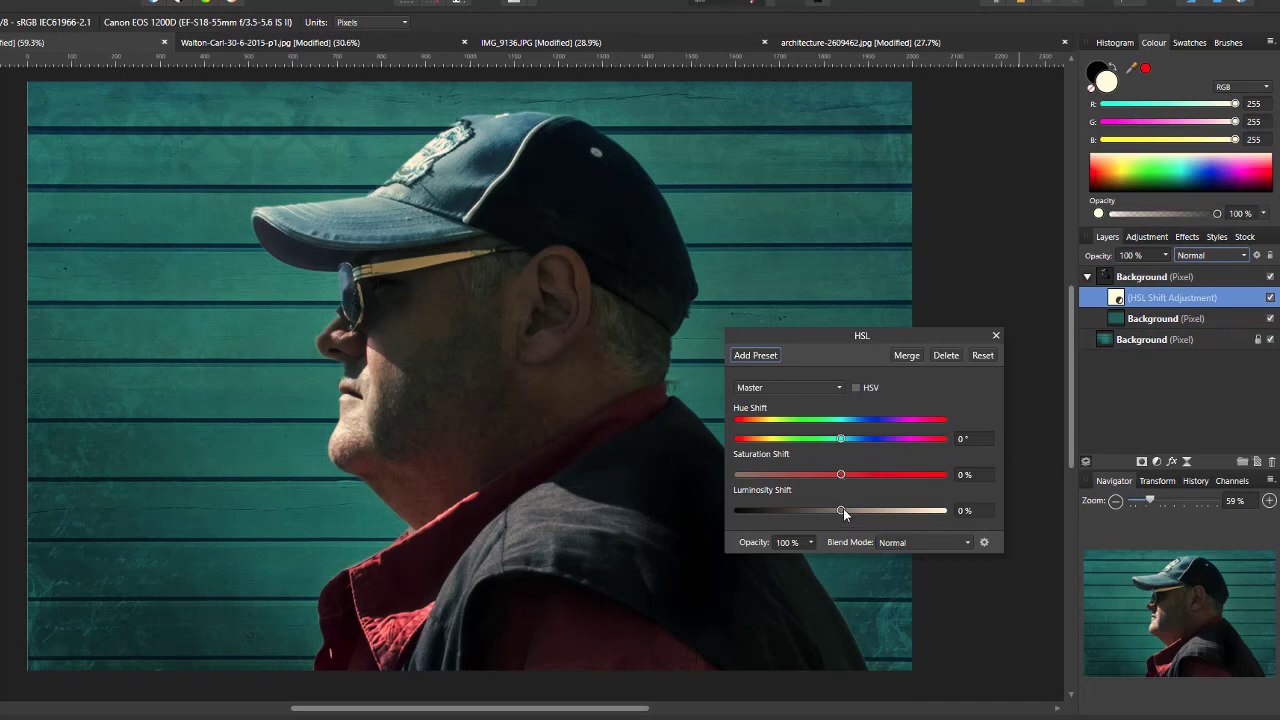
mouse_move(843, 508)
mouse_down()
mouse_move(804, 516)
mouse_move(823, 523)
mouse_up()
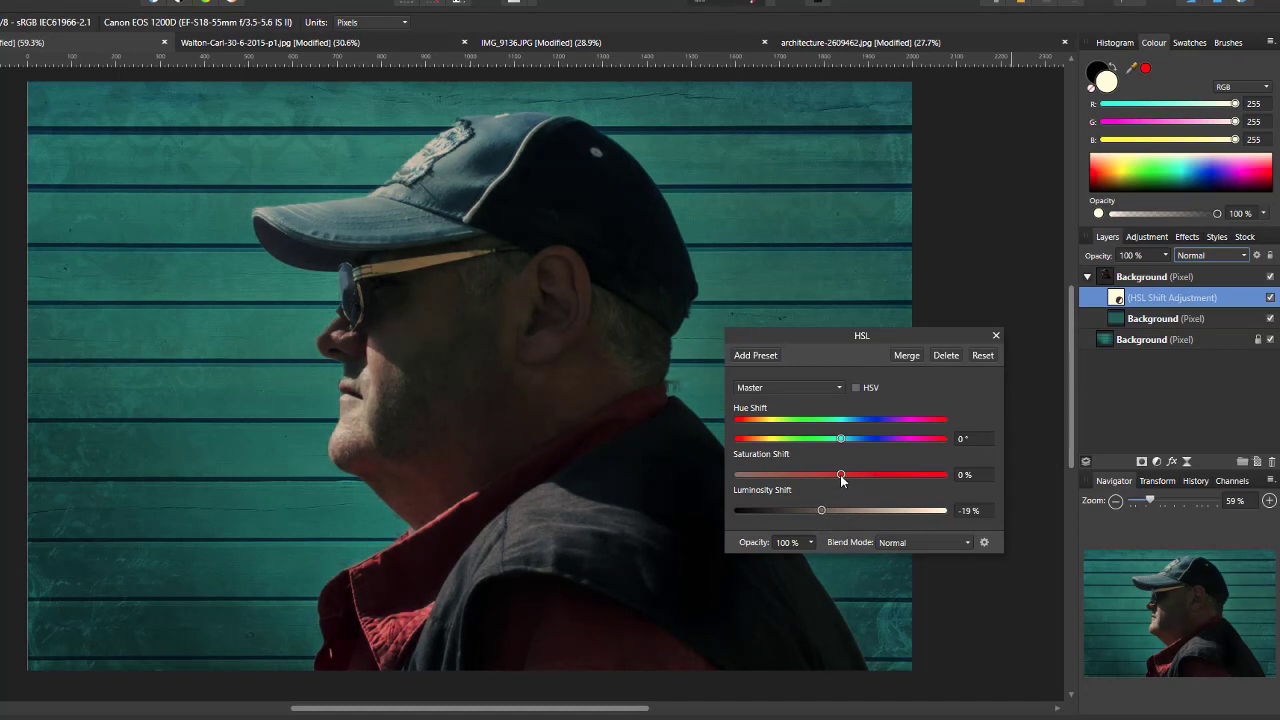
drag(840, 474, 818, 485)
click(996, 337)
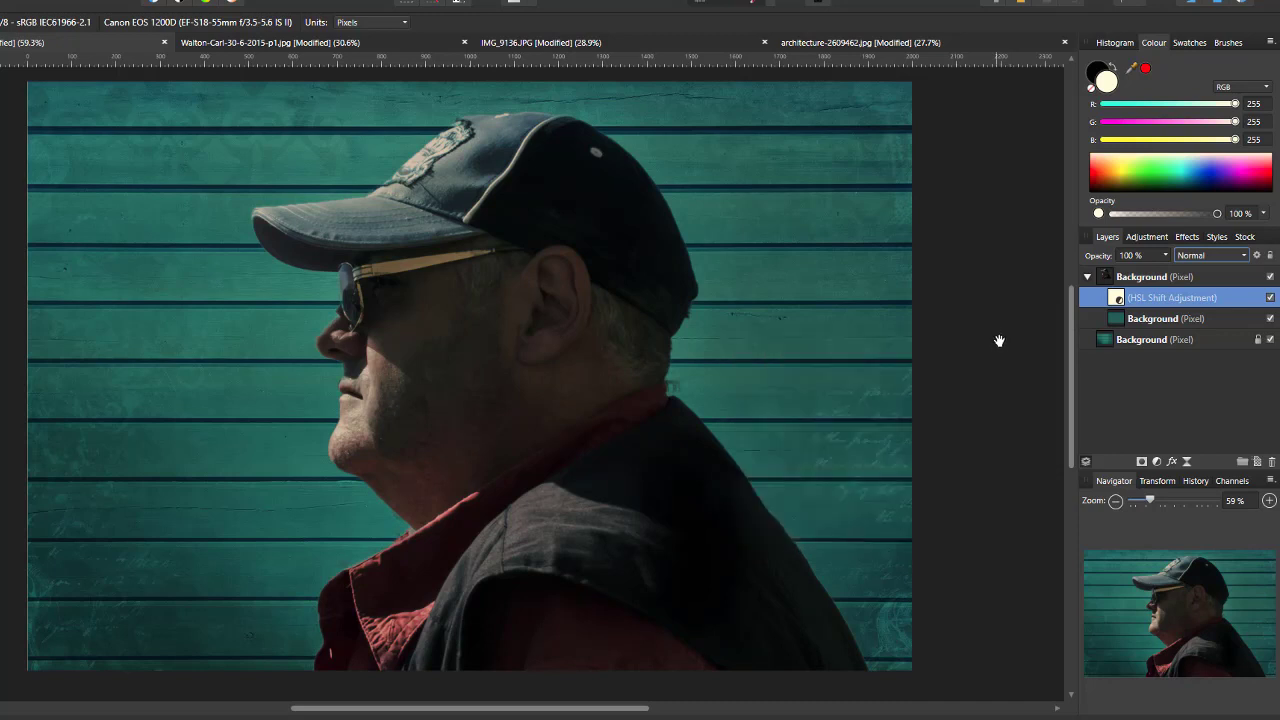